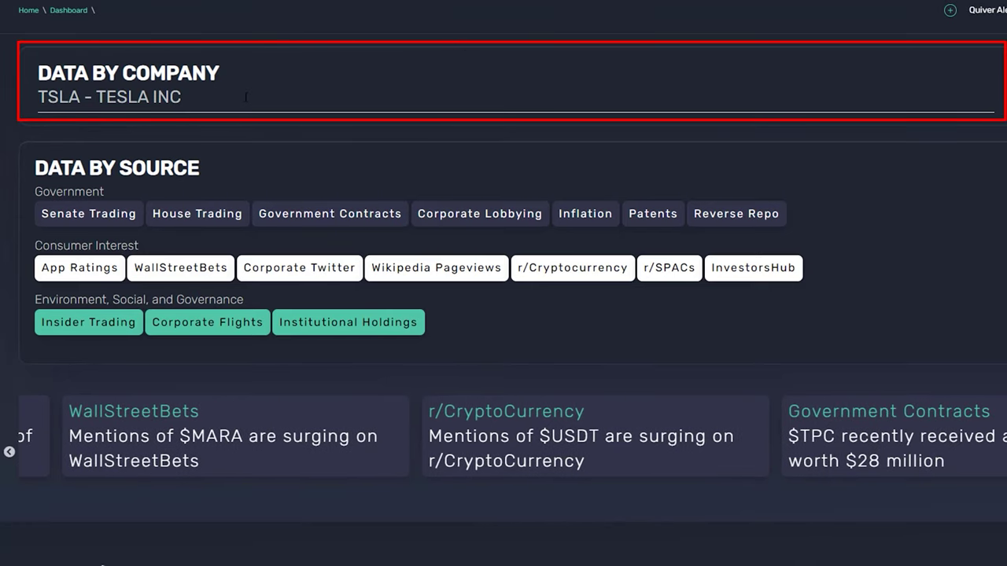
- Search the company data for "gme" and open the dashboard for GME - Gamestop Corporation - Class A
click(246, 97)
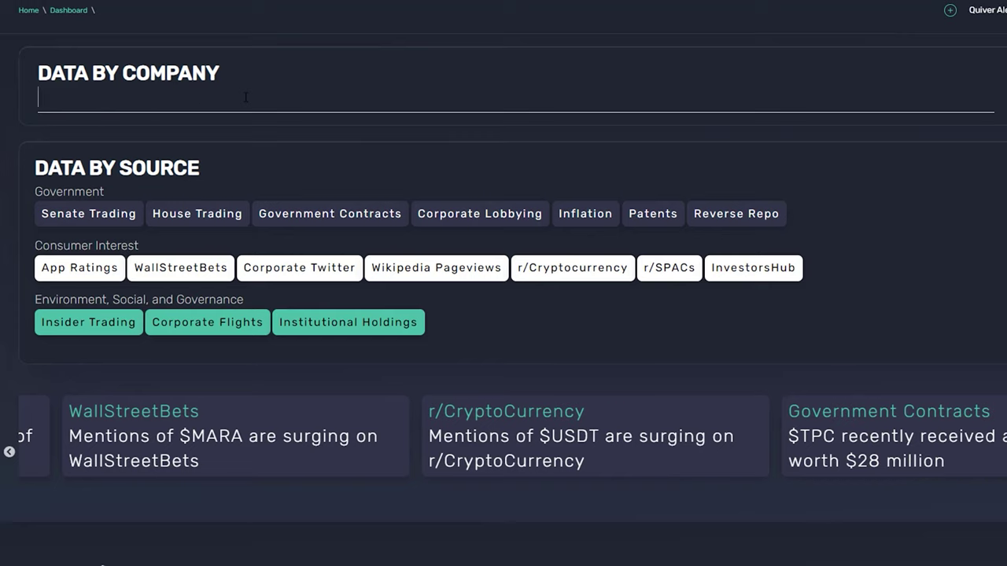
text(gme)
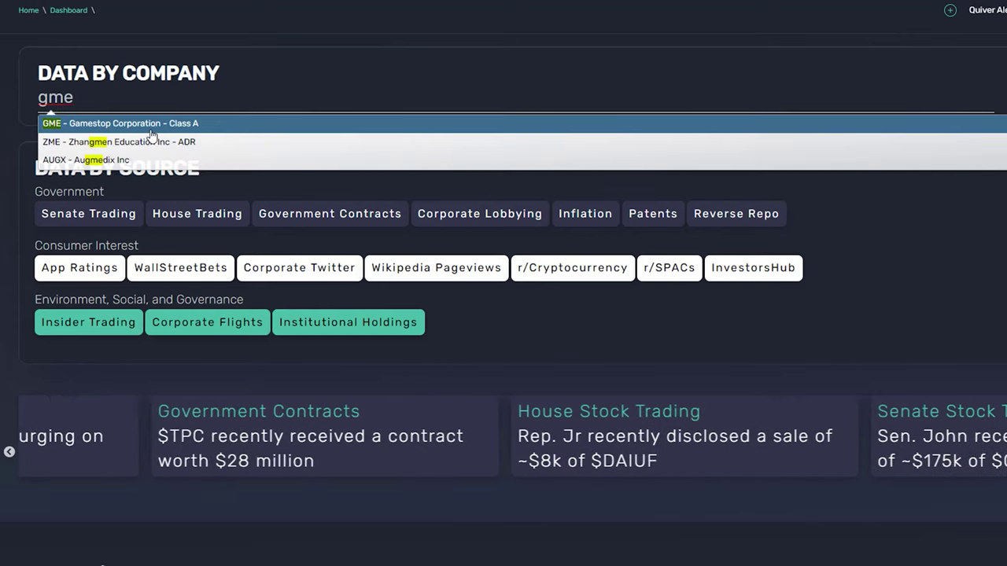
click(150, 132)
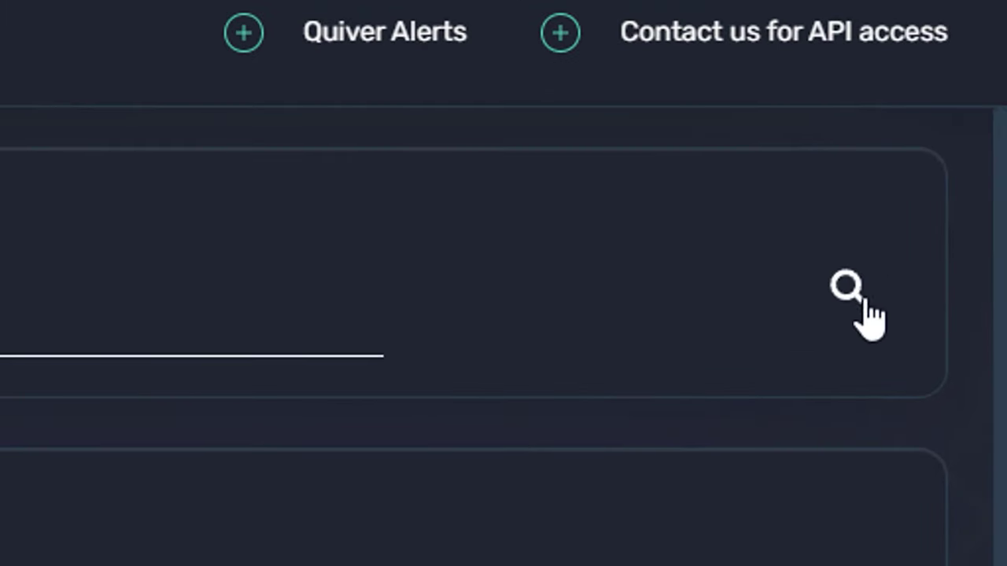
click(863, 287)
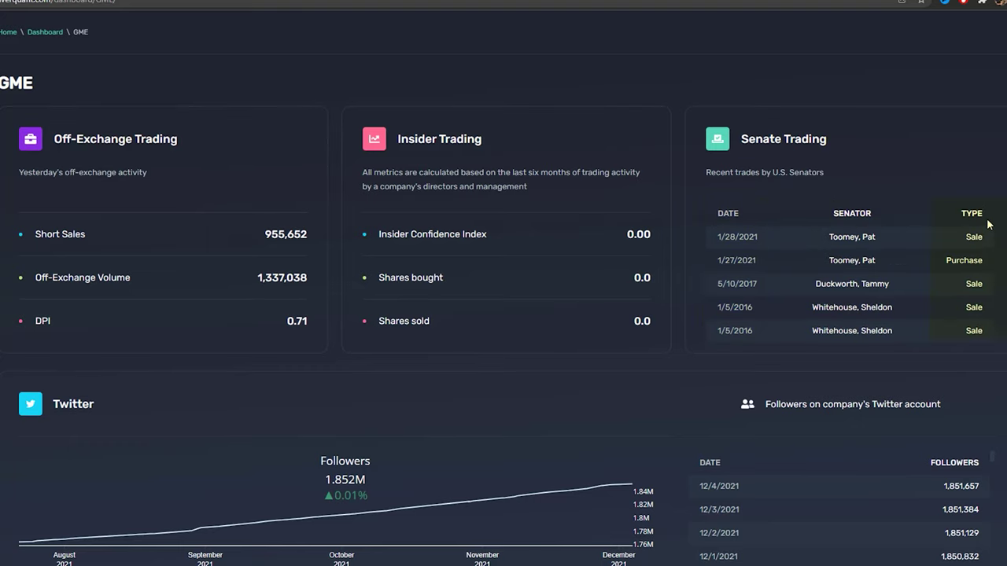
- Examine GME's Twitter follower chart and the dated follower counts beside it
scroll(982, 226, down, 3)
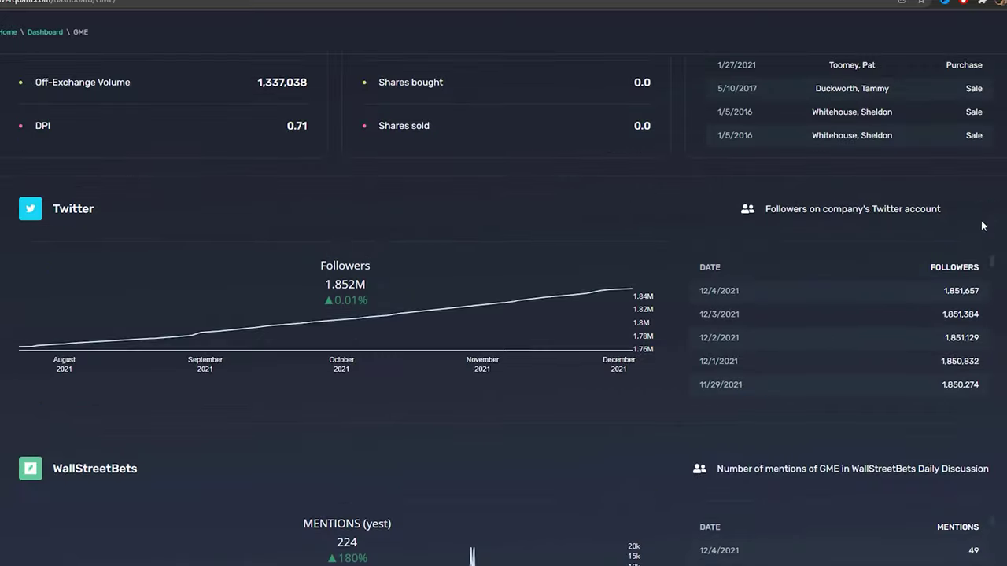
scroll(982, 225, down, 1)
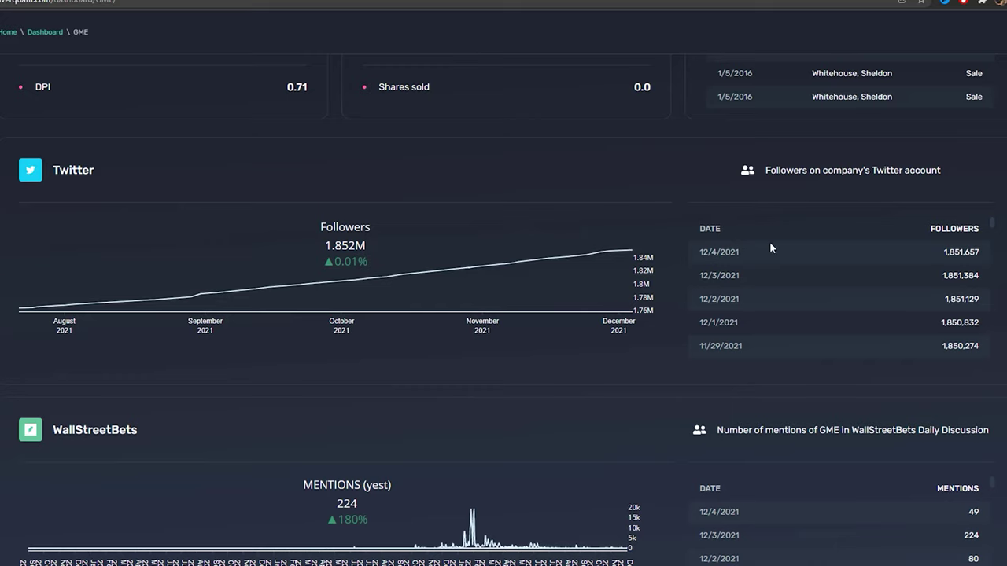
scroll(925, 259, down, 1)
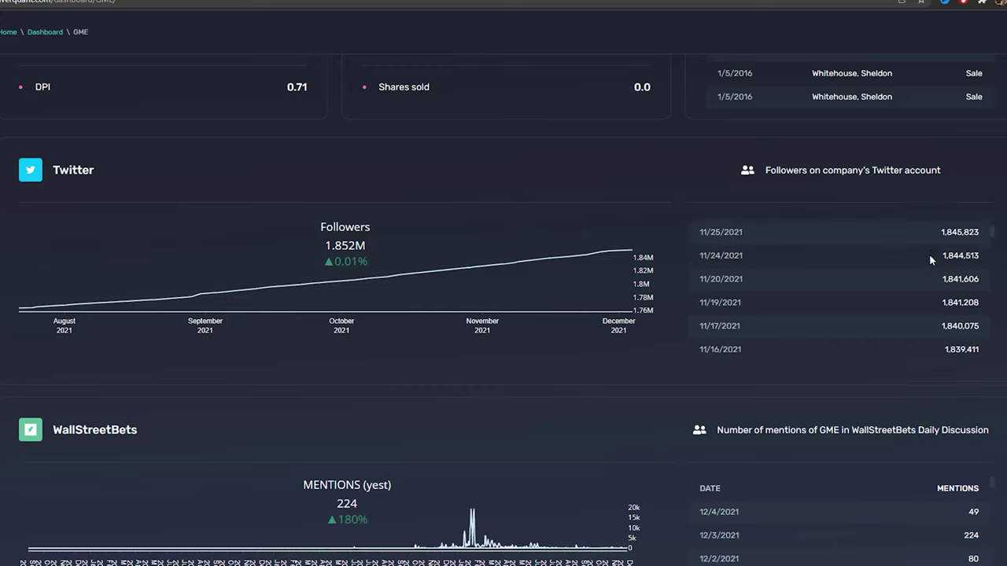
scroll(929, 255, up, 5)
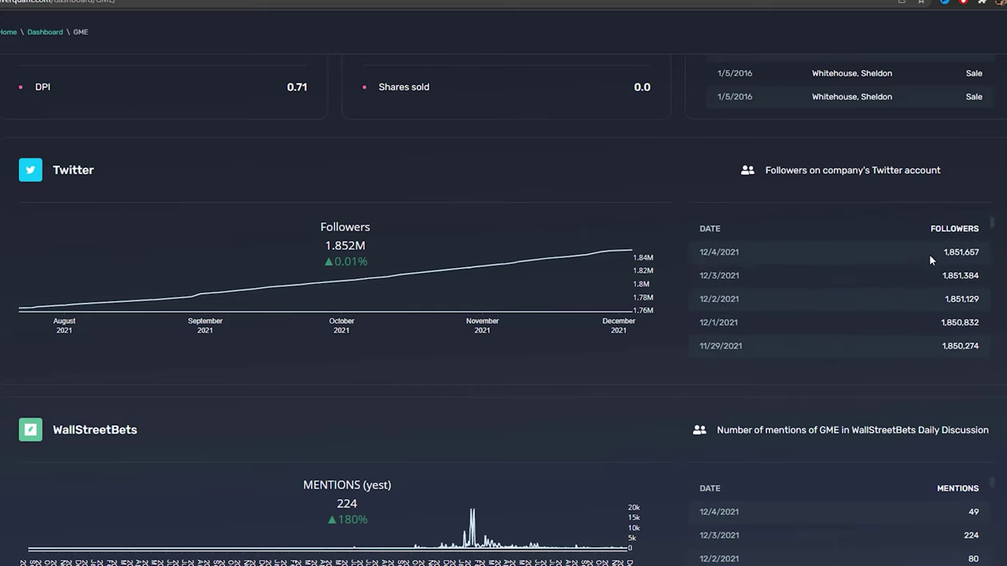
scroll(587, 376, down, 2)
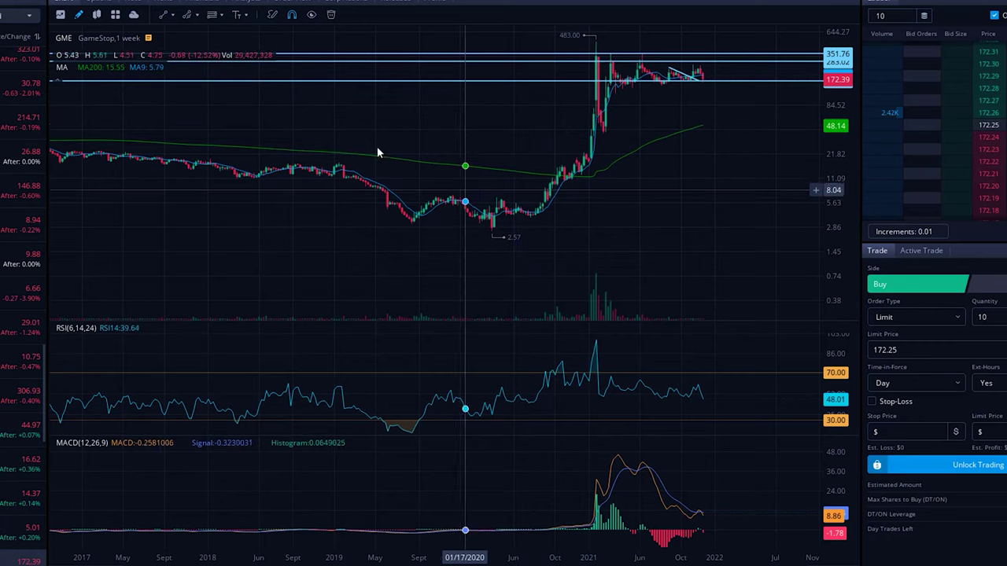
- Switch to the trading platform and draw a trend line from GME's 2020 low to its 2021 peak on the weekly chart, then remove it
click(164, 15)
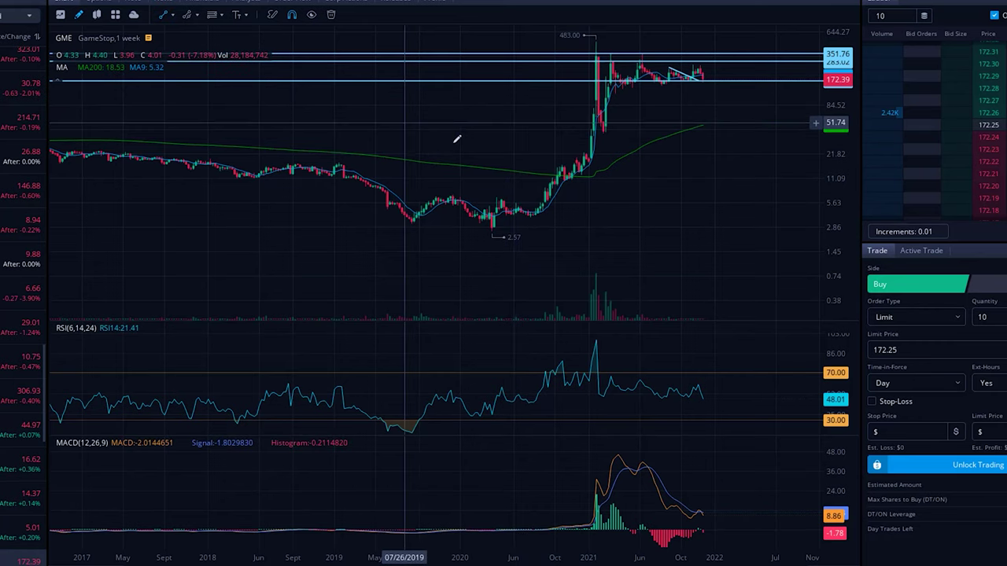
click(489, 229)
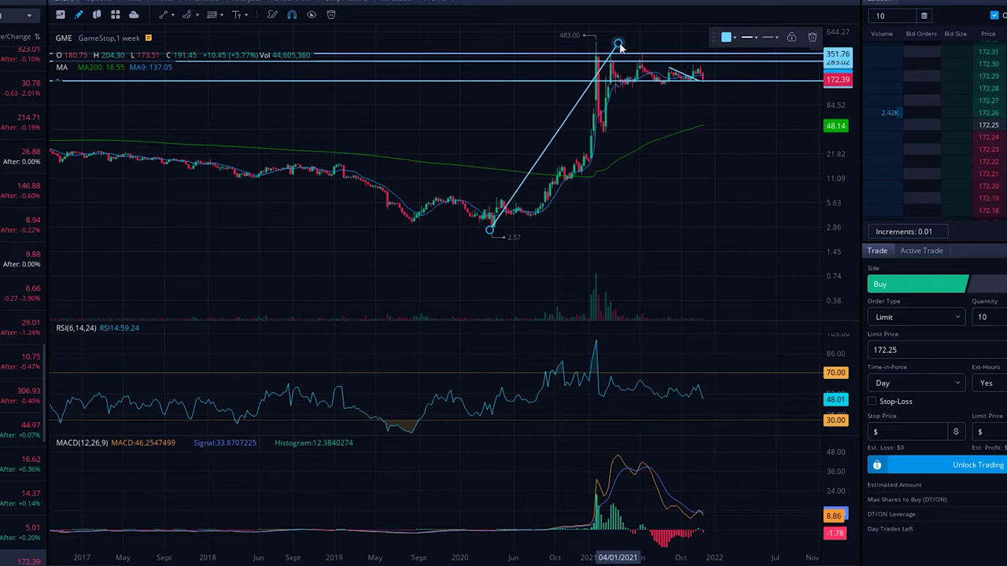
key(Escape)
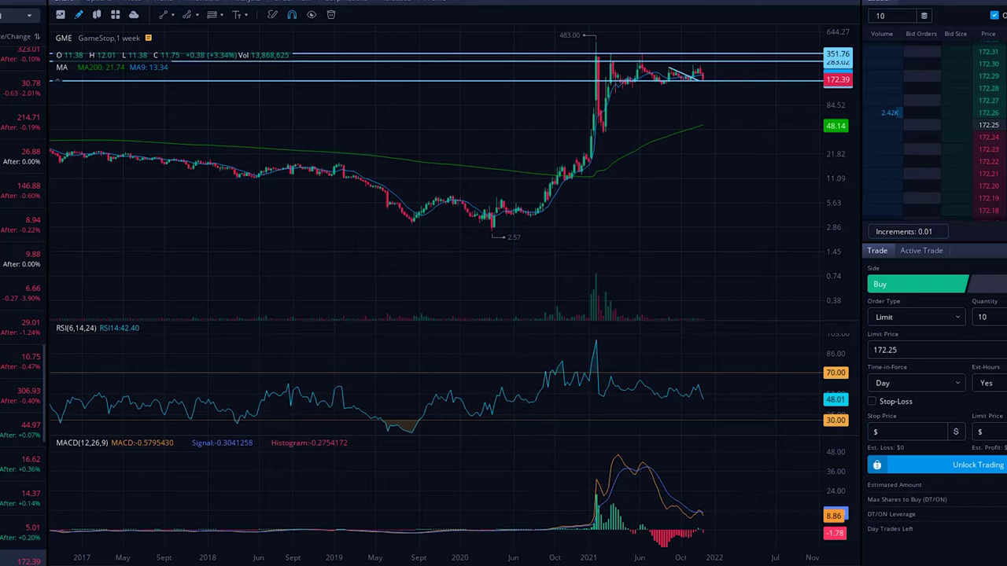
- Return to the GME dashboard and review the WallStreetBets mentions chart plus the House Trading, Corporate Flights, Government Contracts and Failure to Deliver sections
click(461, 551)
mouse_move(456, 405)
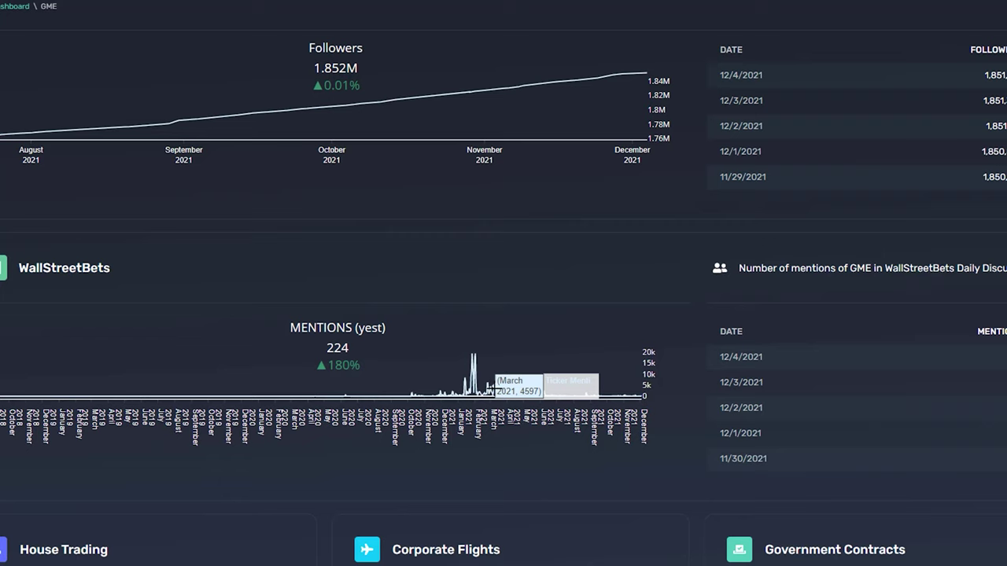
scroll(669, 386, down, 5)
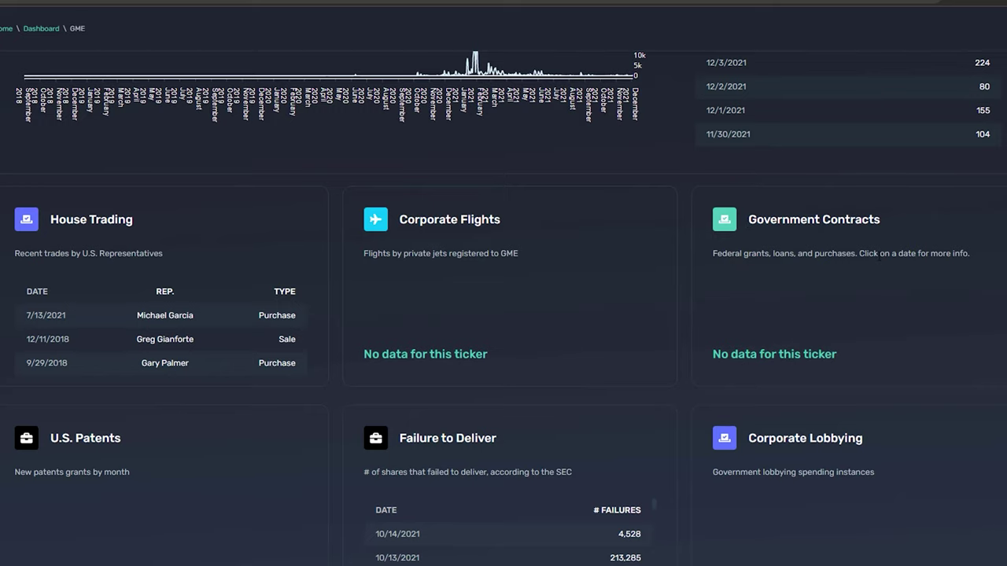
scroll(873, 265, down, 2)
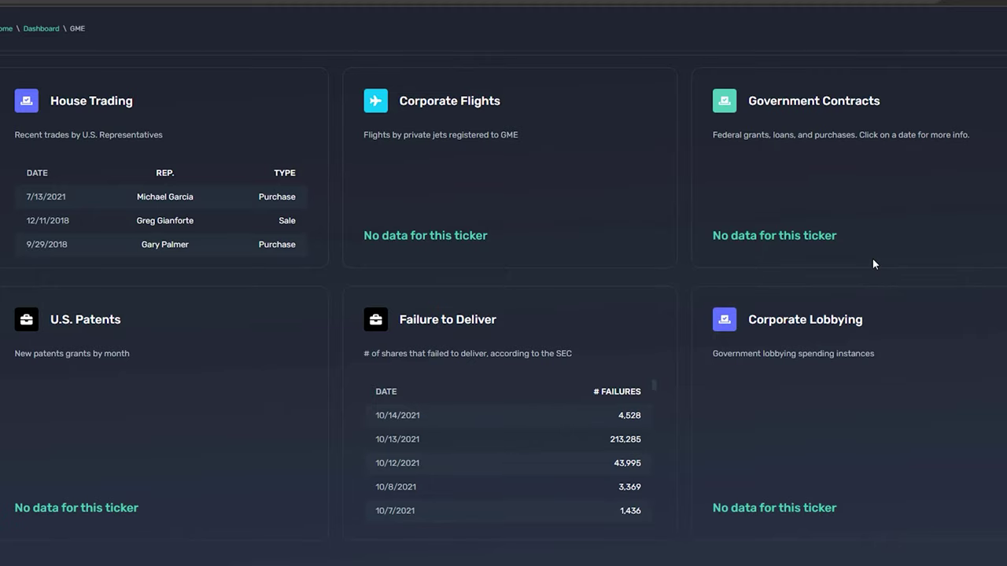
scroll(873, 259, down, 3)
scroll(869, 245, up, 5)
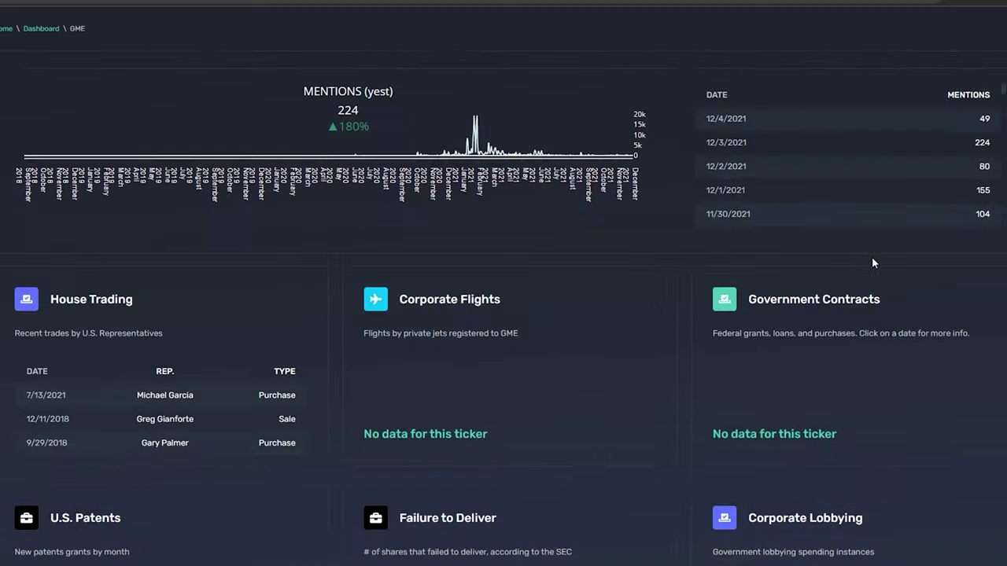
scroll(872, 259, up, 10)
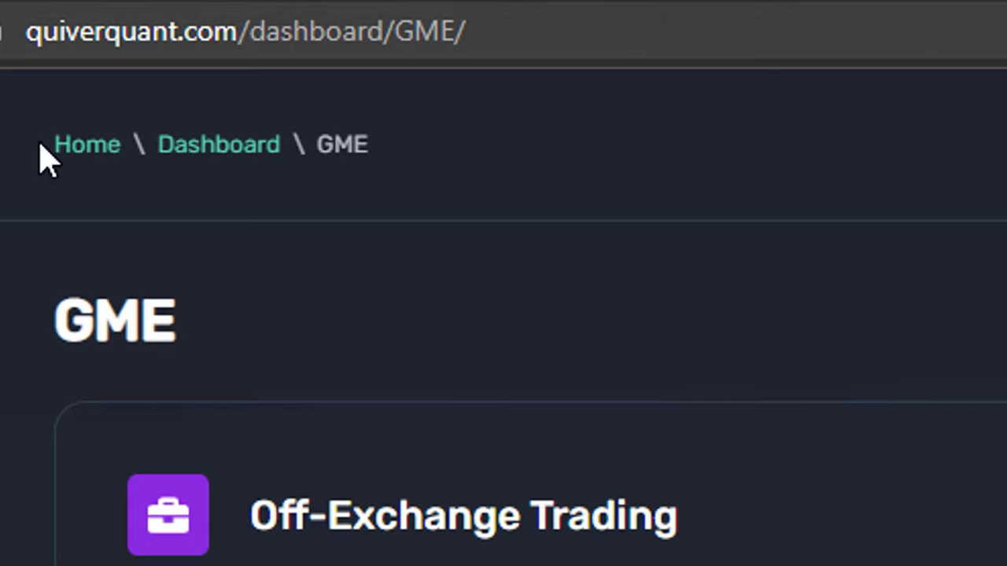
- Go back to the site's home page and open the Insider Trading data source to inspect the TSLA transactions
click(87, 146)
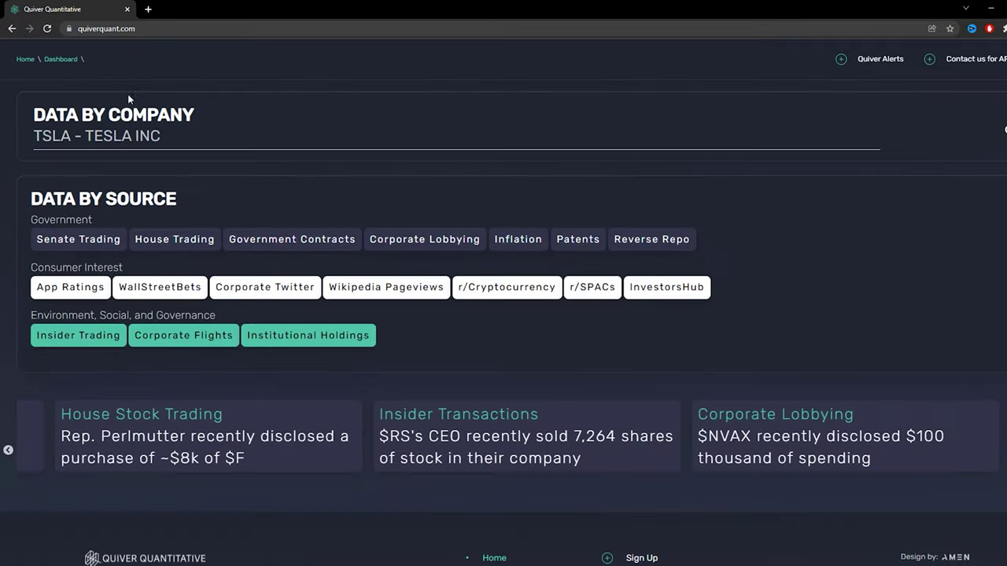
click(210, 135)
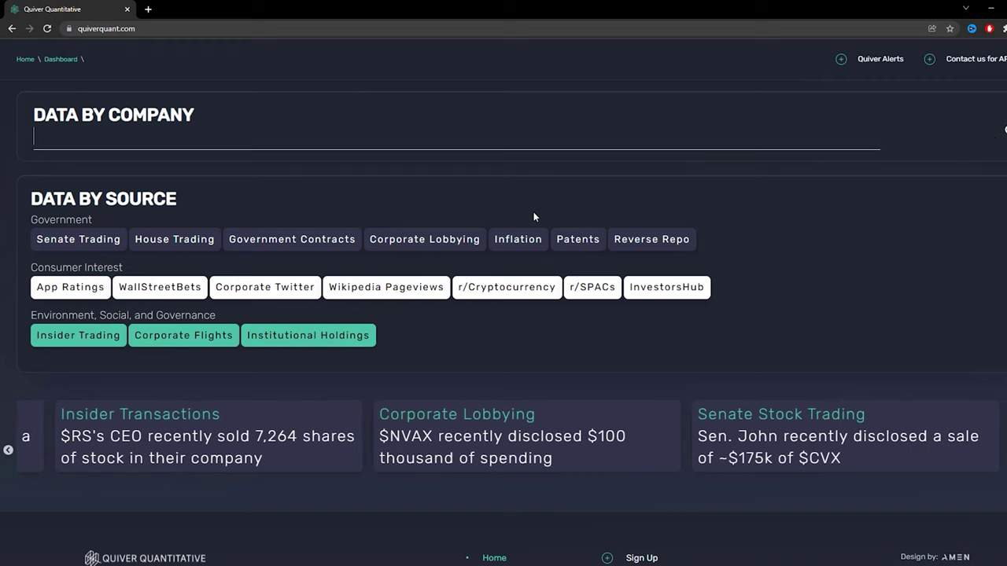
click(462, 346)
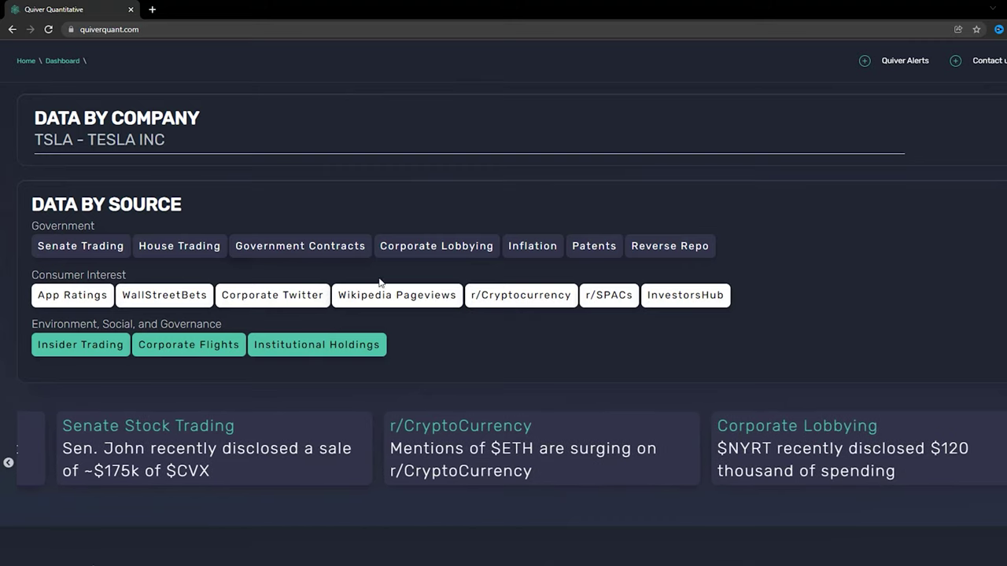
click(103, 346)
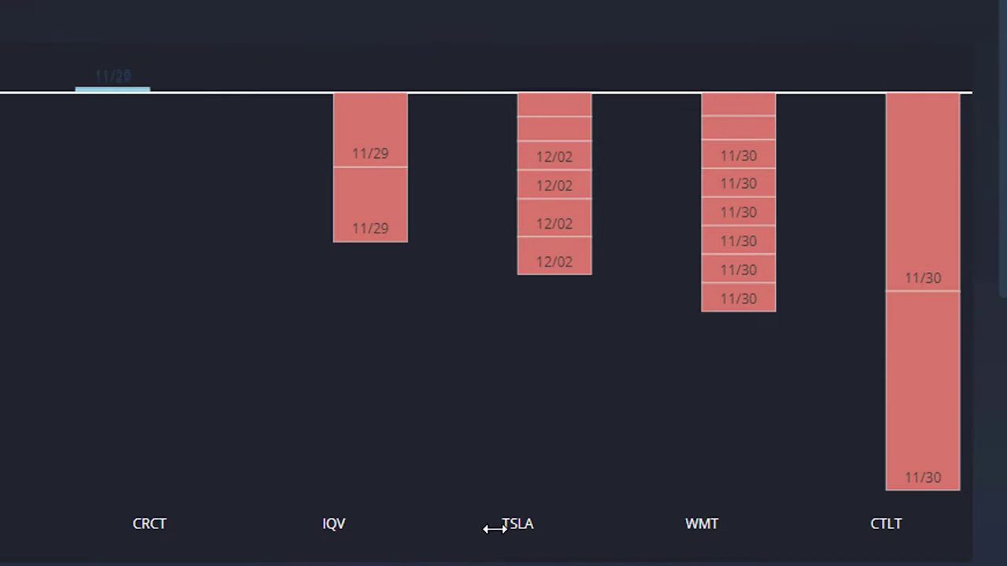
mouse_move(556, 238)
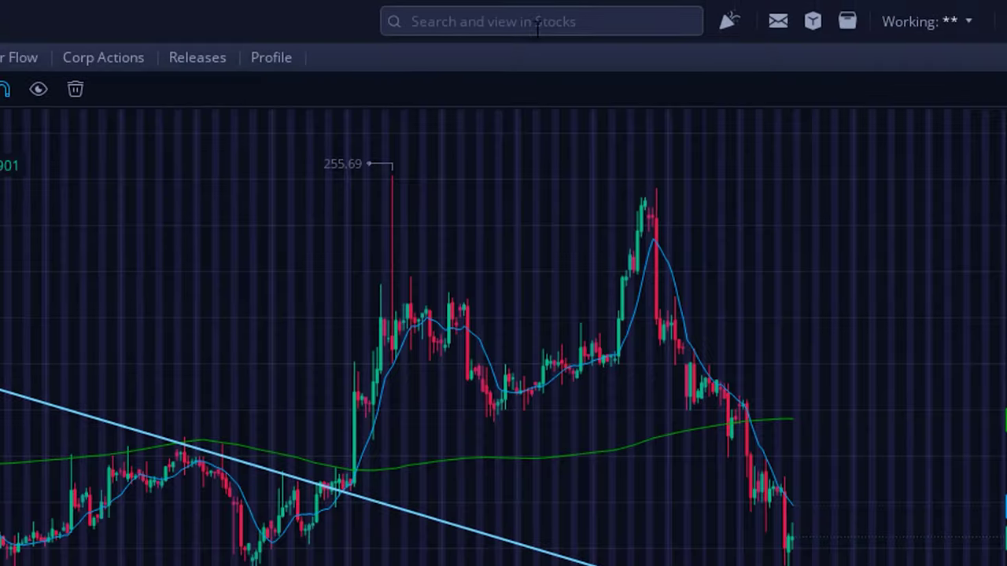
- Look up TSLA in the trading platform and examine the latest candles against the moving averages on its 4-hour chart
click(539, 21)
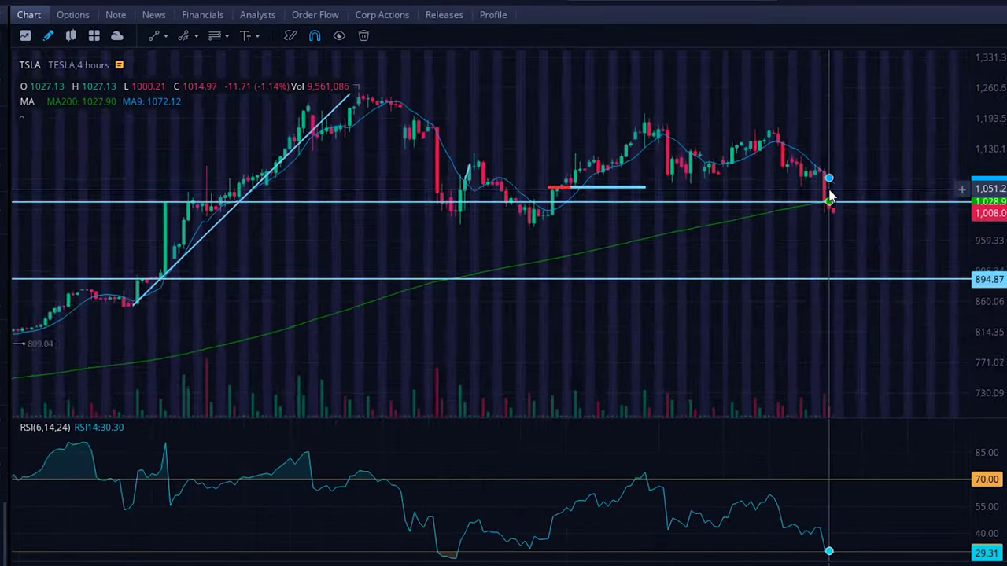
scroll(830, 195, up, 3)
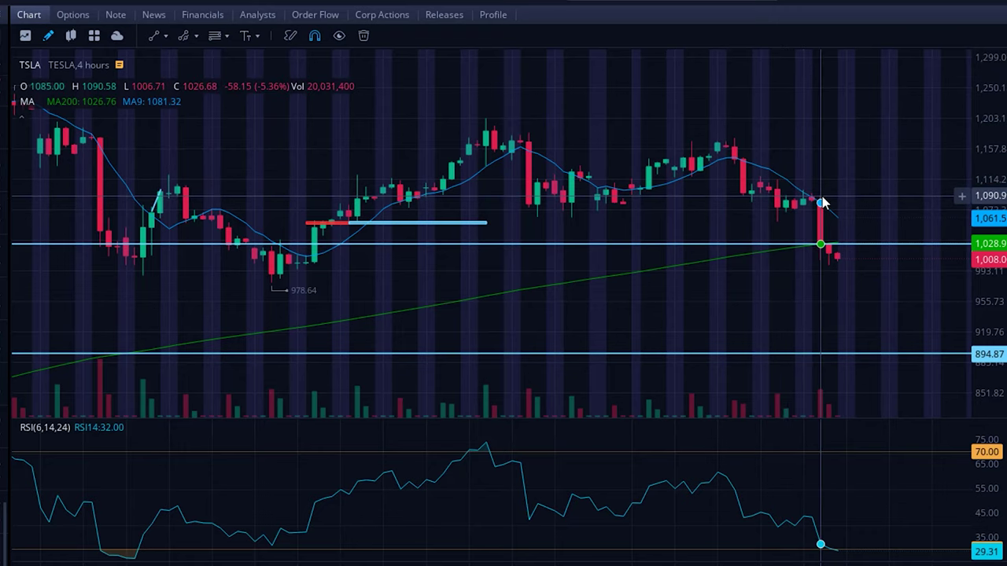
scroll(821, 203, up, 3)
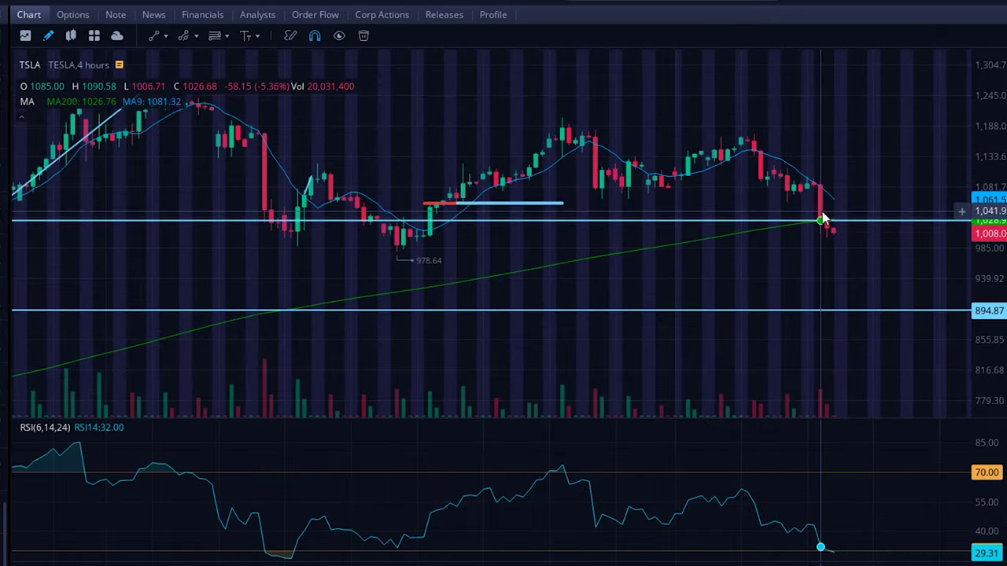
scroll(829, 250, up, 3)
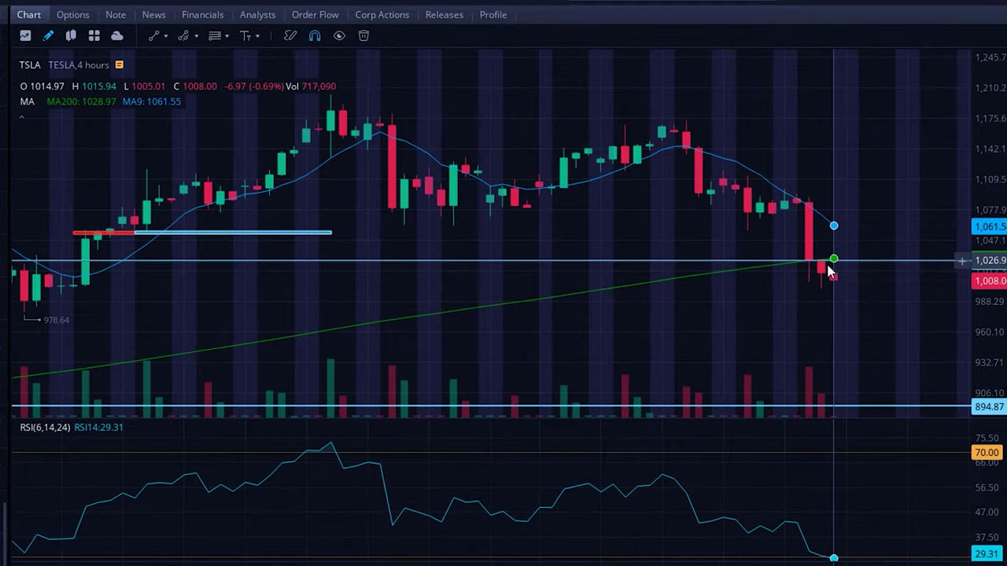
scroll(827, 267, down, 4)
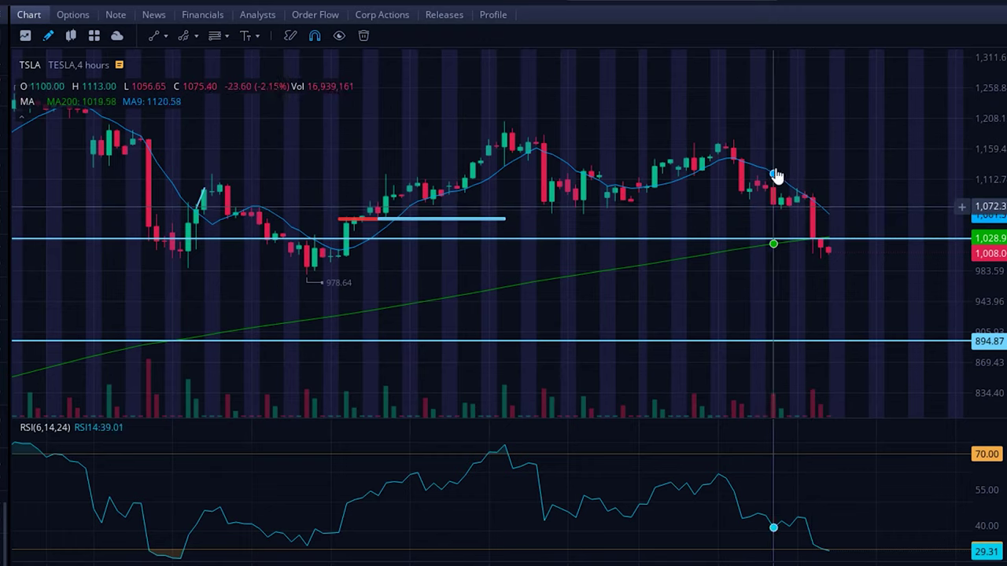
scroll(823, 213, down, 5)
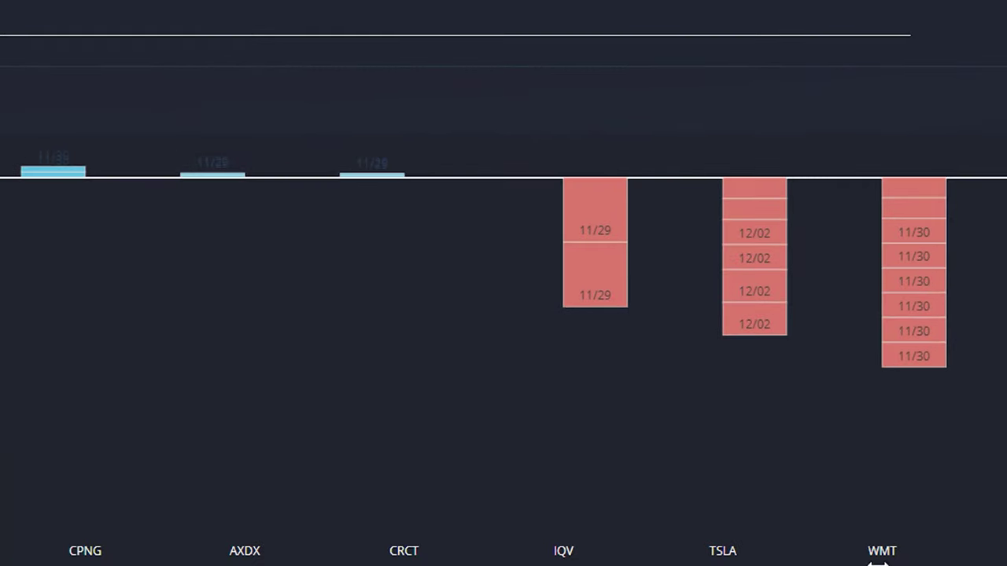
- Inspect the WMT insider transactions and compare them with Walmart's recent price action on the 4-hour chart in the trading platform
mouse_move(911, 357)
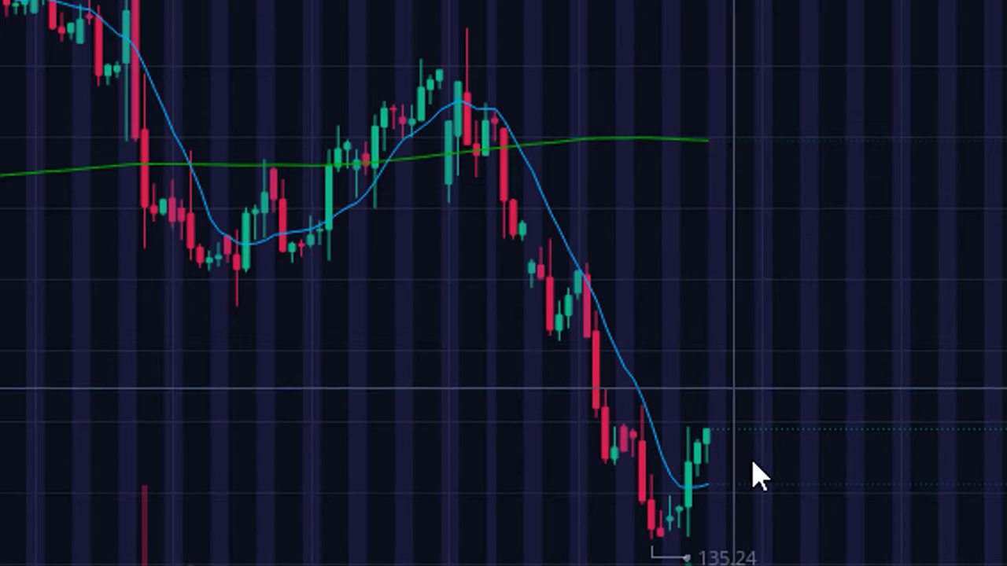
scroll(681, 495, up, 3)
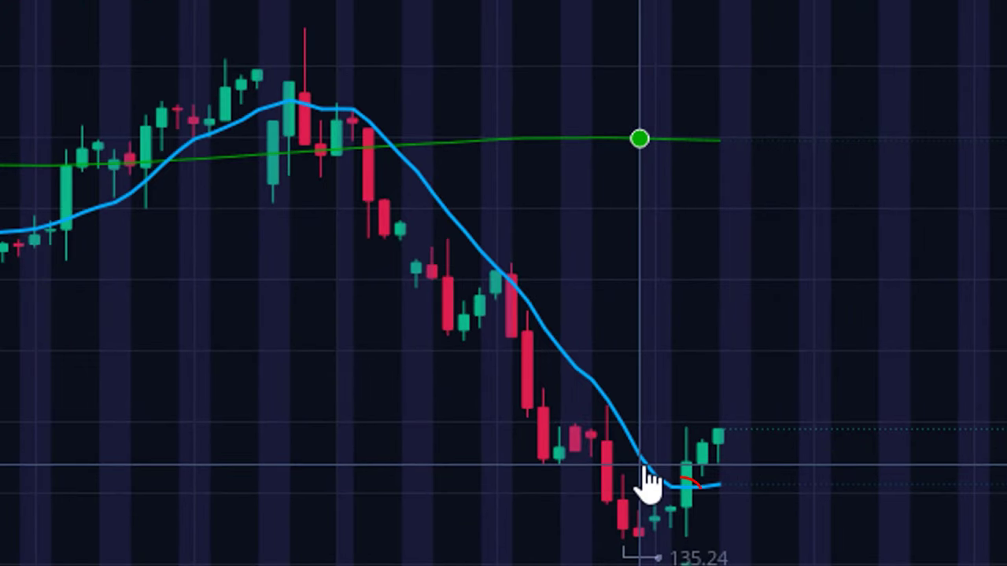
scroll(664, 472, down, 5)
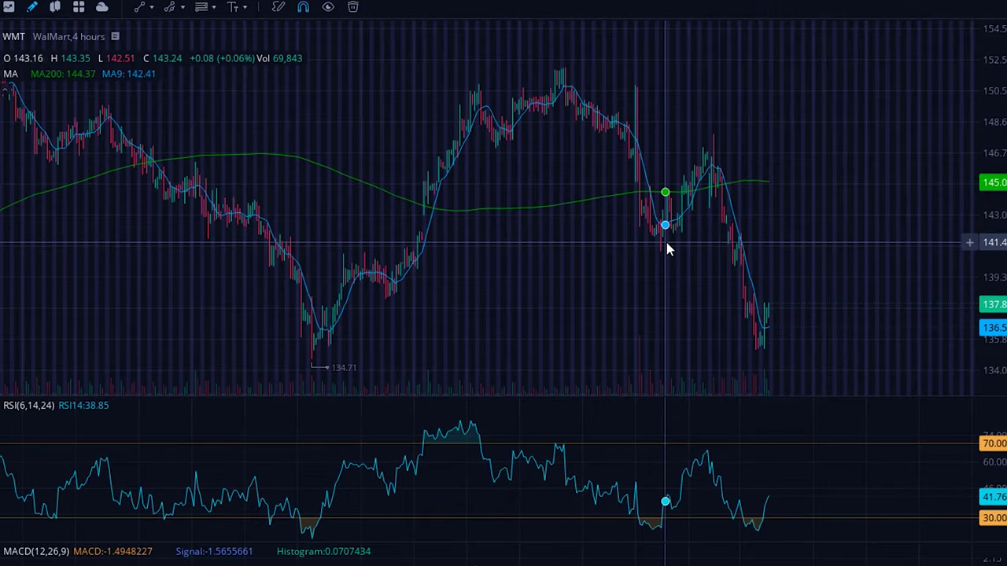
scroll(666, 255, down, 3)
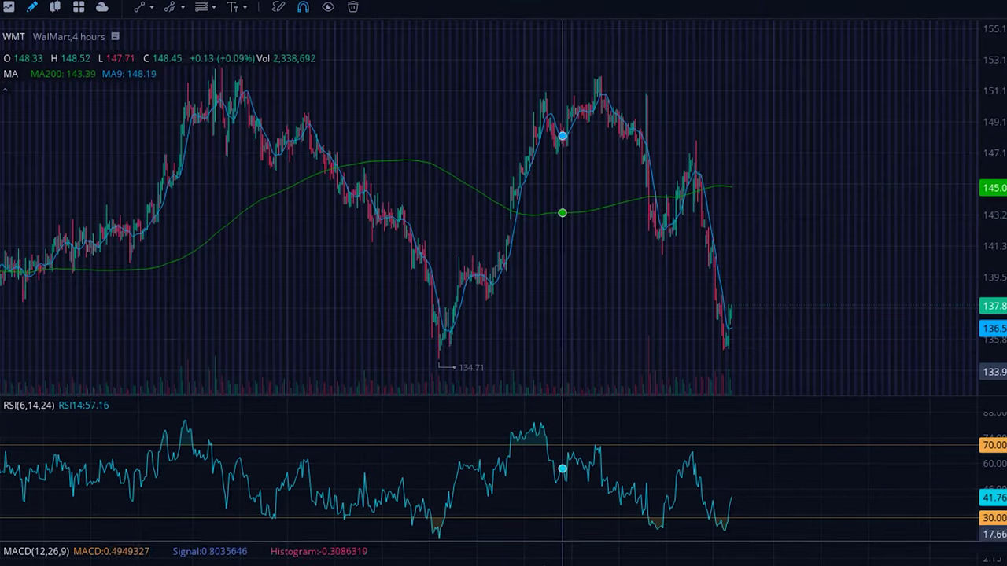
text(1D)
key(Return)
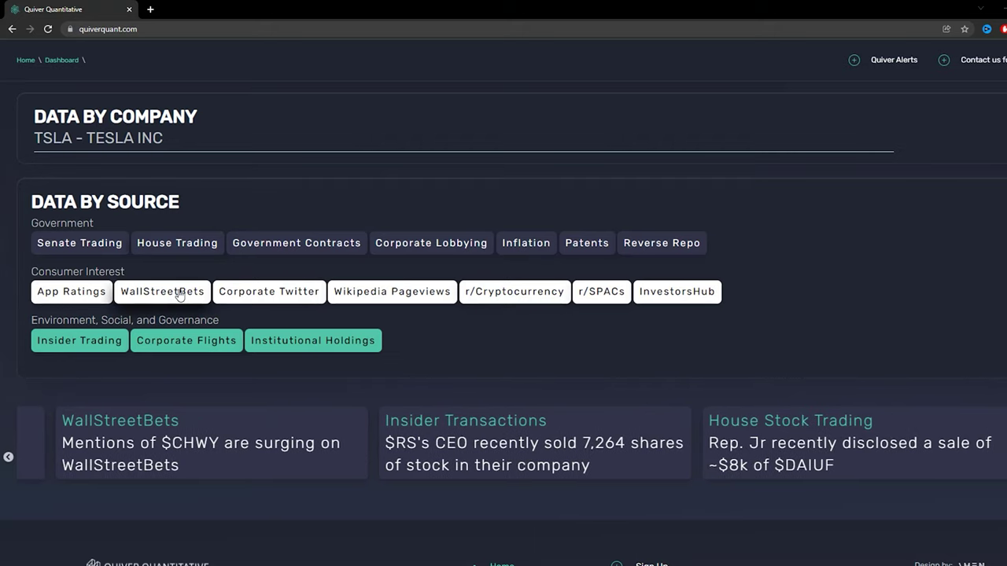
- Open the WallStreetBets data source on Quiver Quantitative and inspect GME's line in the ticker mention trends chart
click(180, 294)
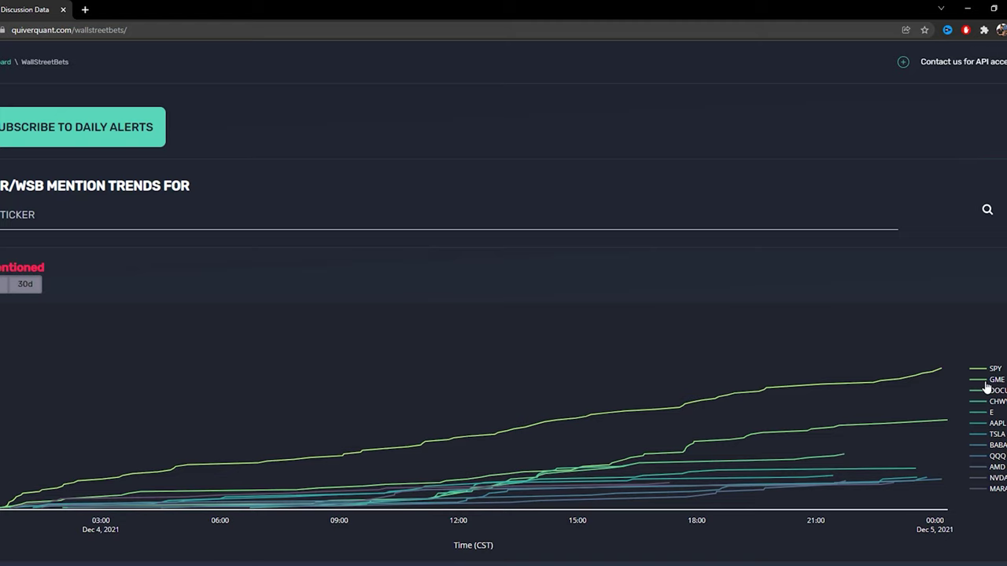
mouse_move(945, 421)
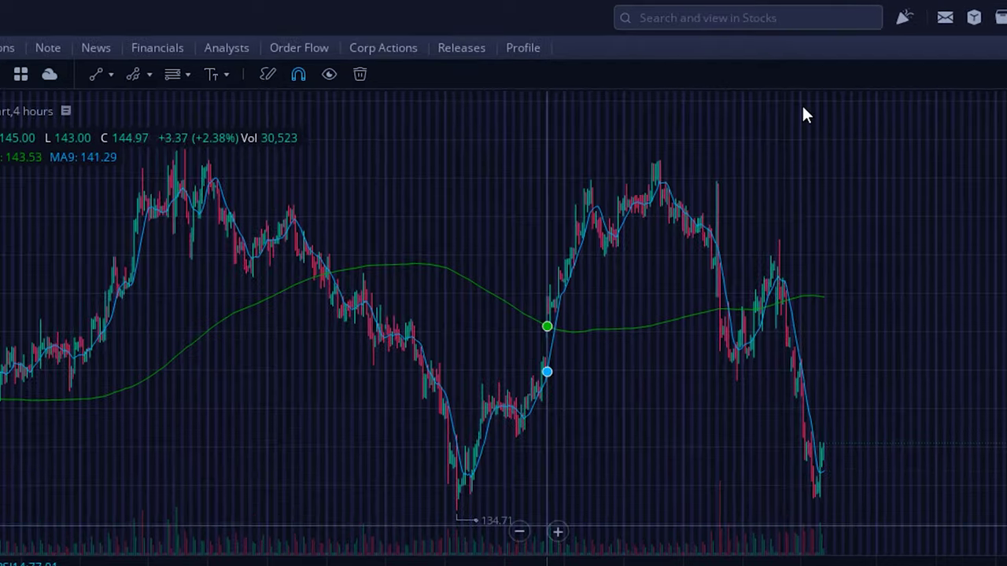
- Look up DOCU in the trading platform and examine its recent price drop on the 4-hour and 1-day charts
click(776, 23)
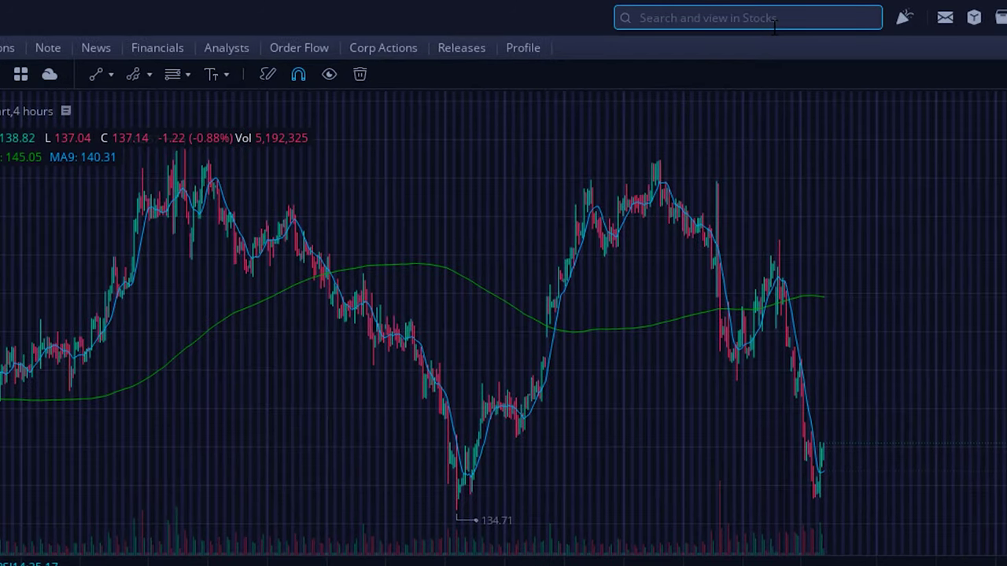
text(docu)
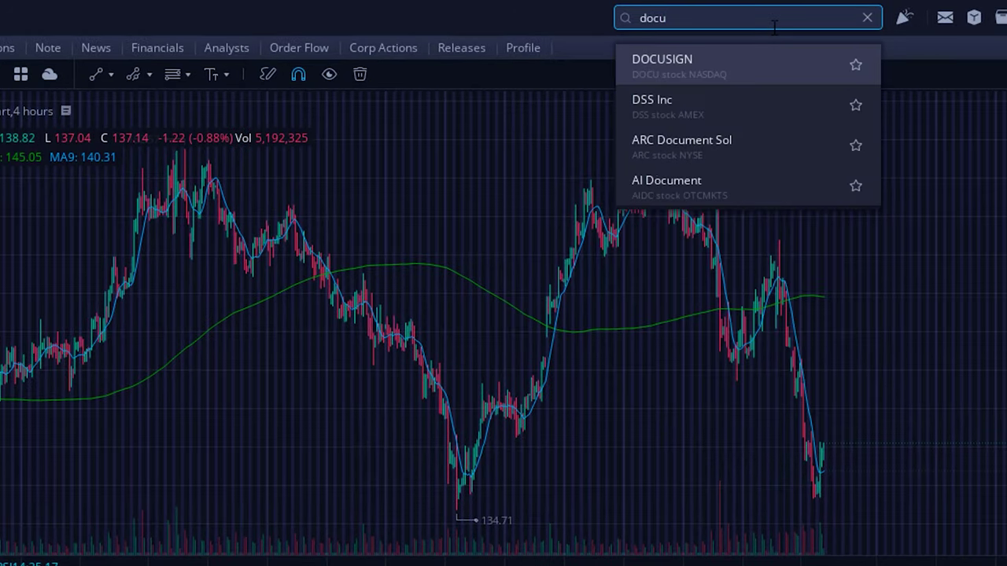
click(692, 69)
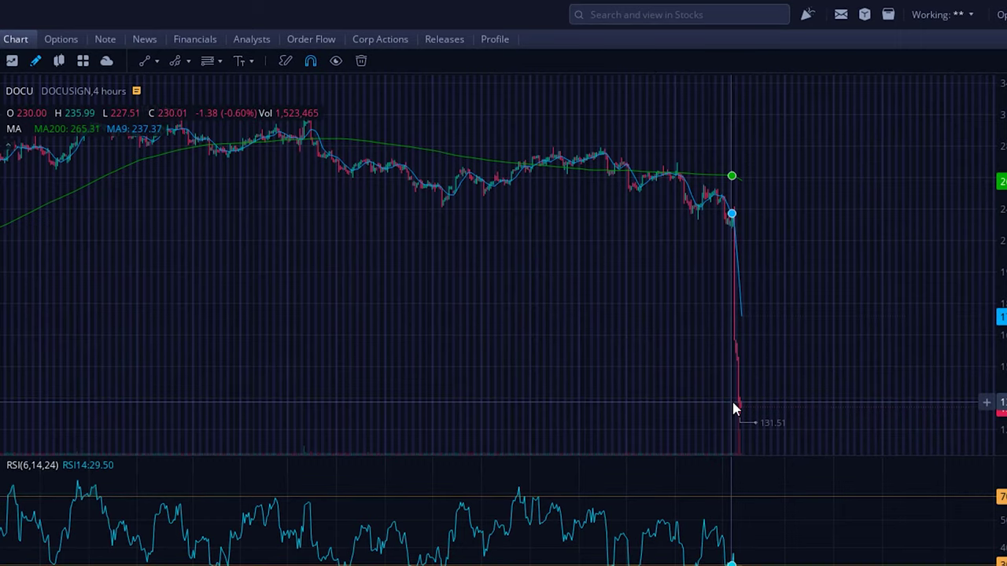
scroll(733, 406, up, 2)
scroll(731, 400, down, 3)
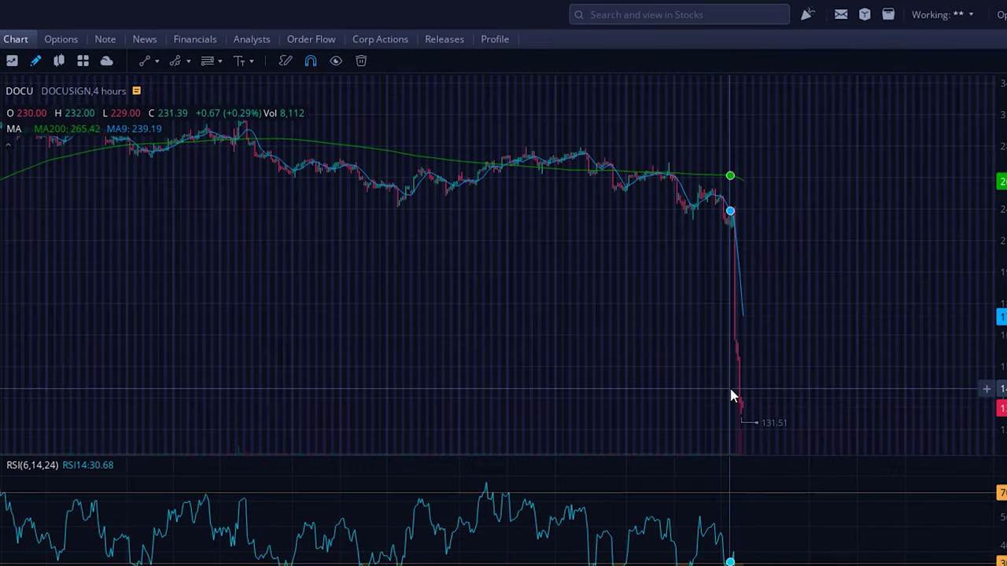
scroll(700, 395, down, 1)
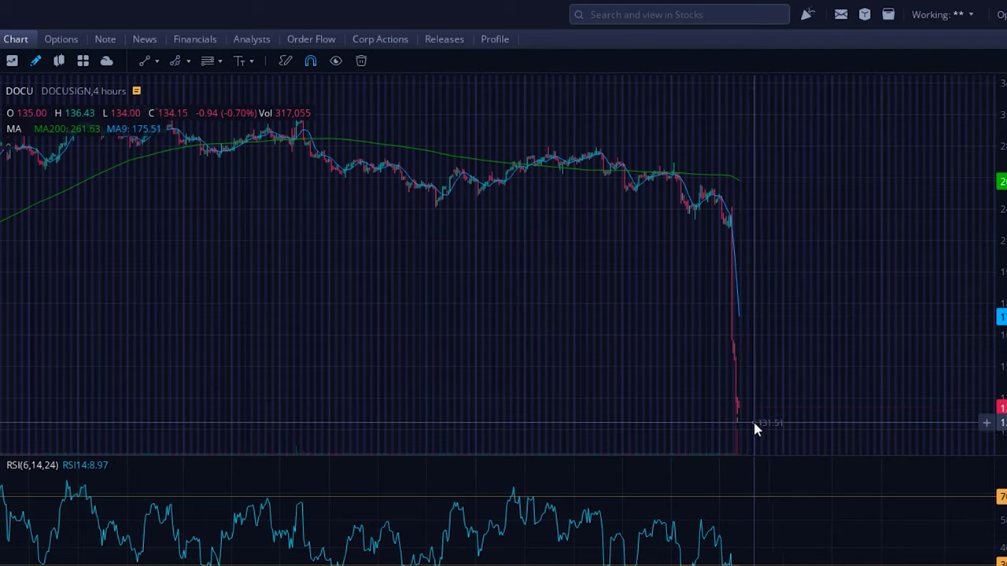
scroll(751, 425, up, 2)
scroll(744, 424, up, 2)
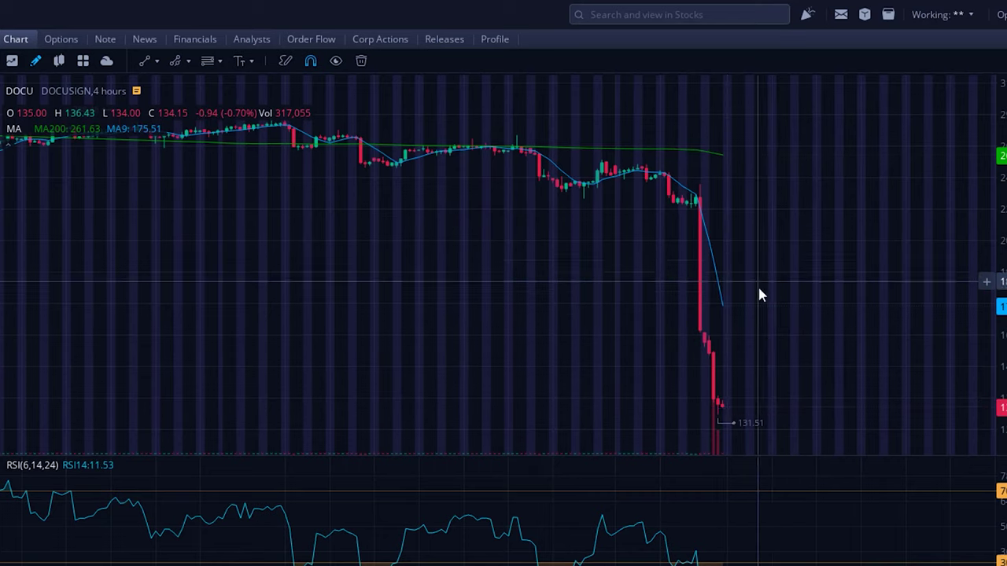
scroll(704, 405, down, 3)
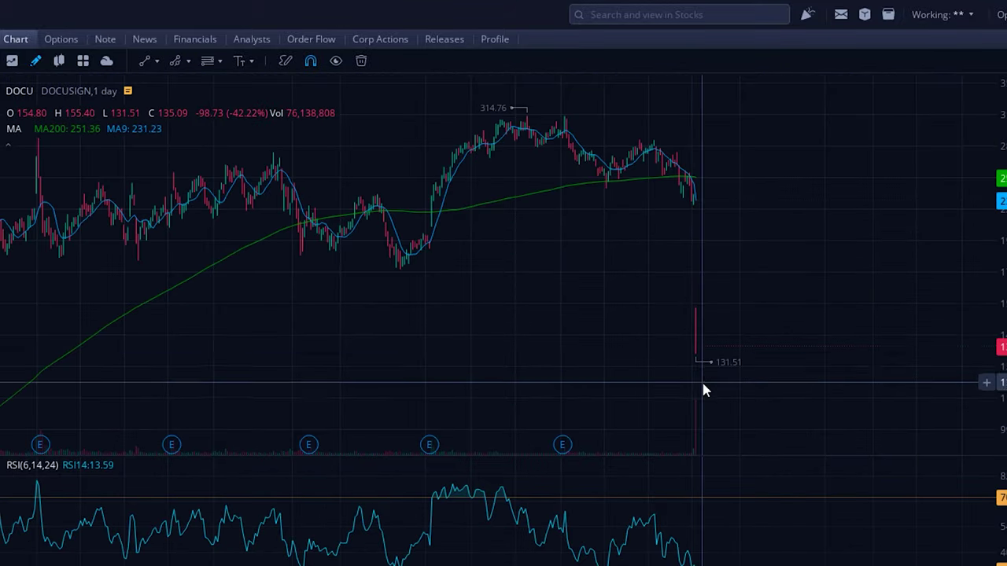
scroll(692, 366, up, 3)
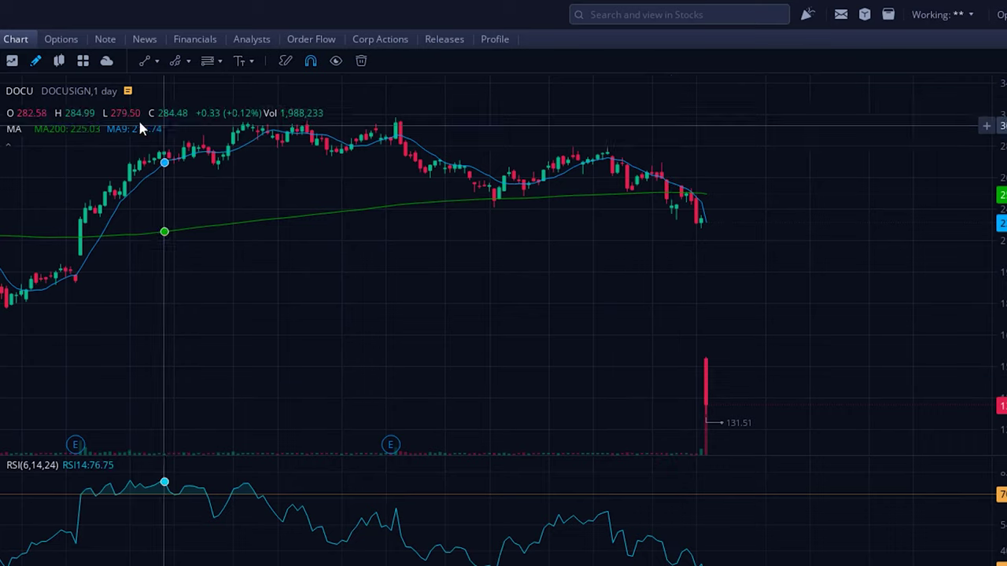
- Draw a vertical trend line spanning DOCU's price gap on the daily chart, and remove it again
click(800, 416)
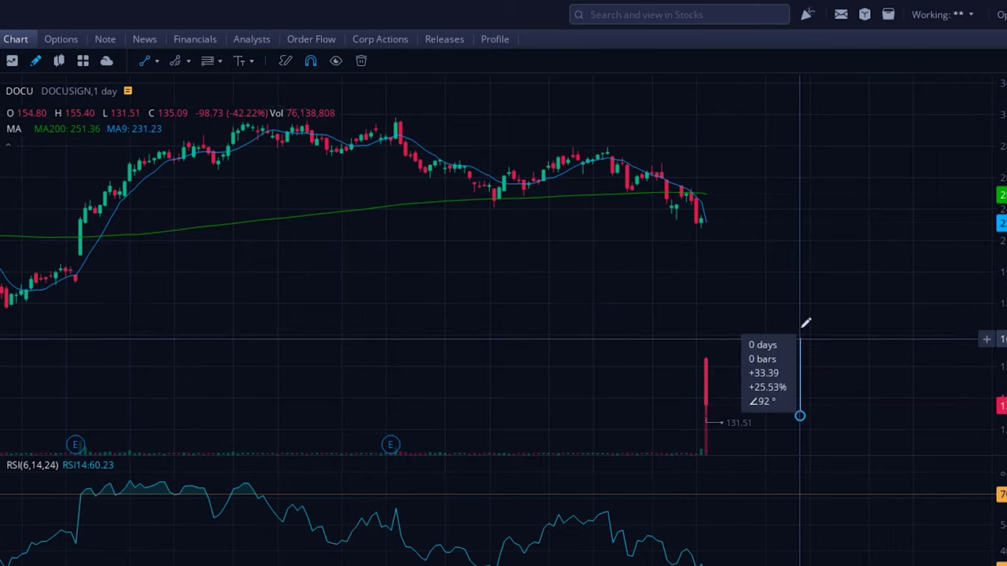
click(800, 231)
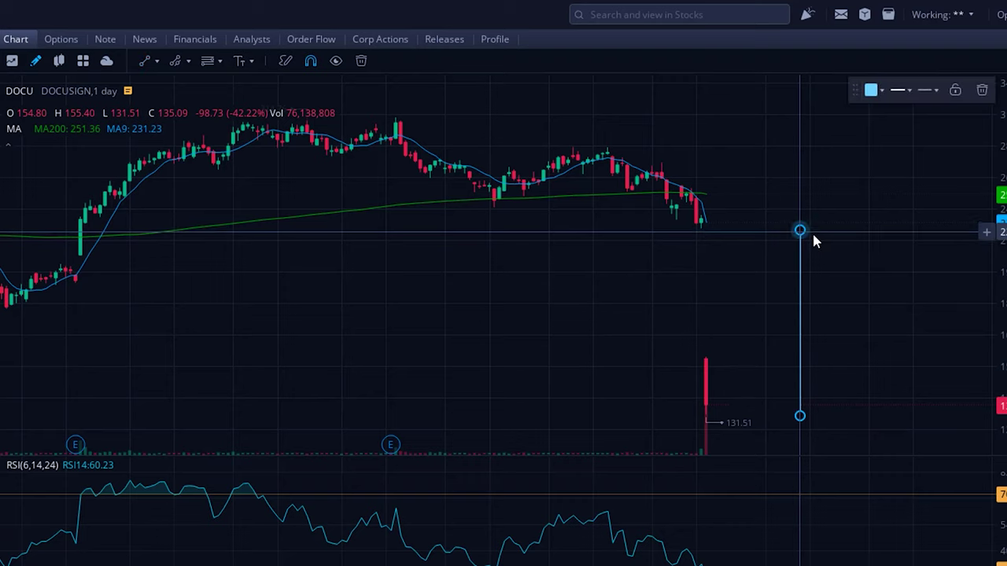
click(916, 231)
scroll(759, 236, down, 5)
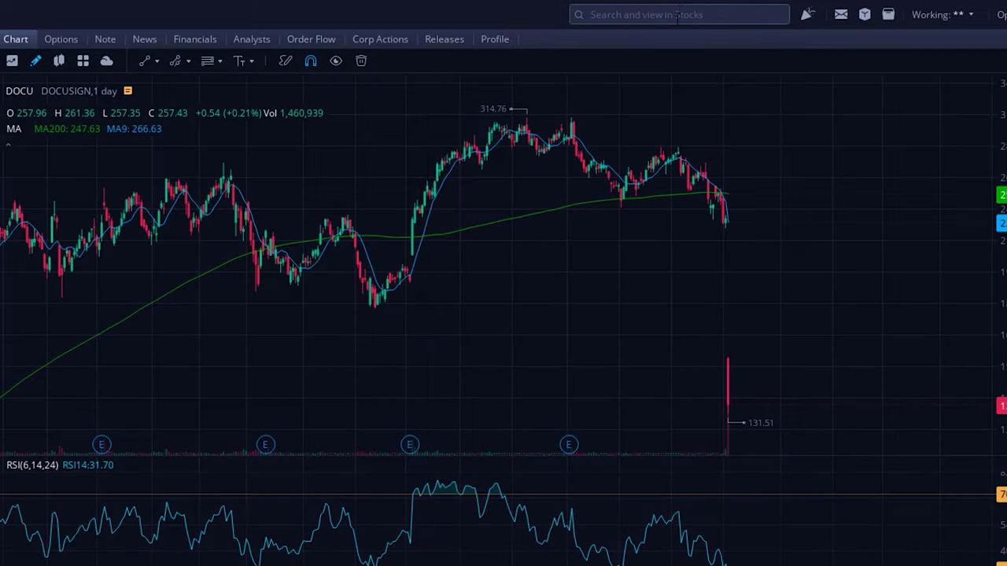
- Look up GME in the trading platform and examine its latest daily candles against the drawn levels and moving averages
click(679, 11)
text(gme)
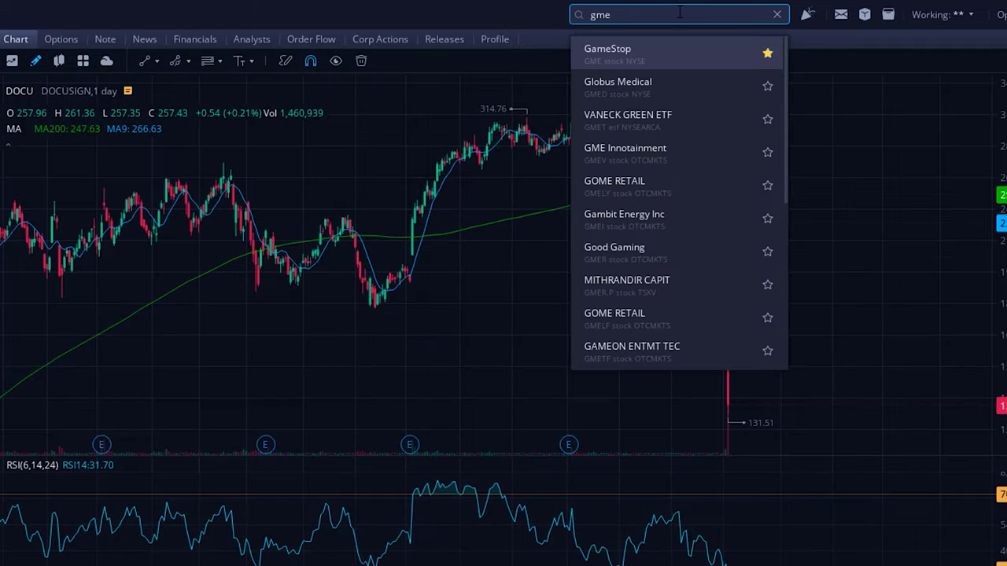
click(659, 50)
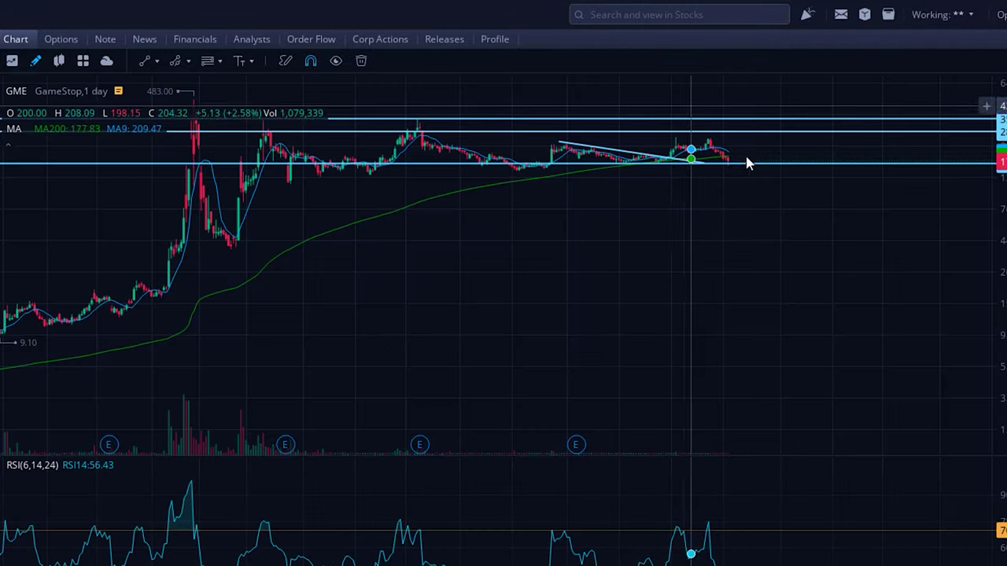
scroll(684, 181, up, 5)
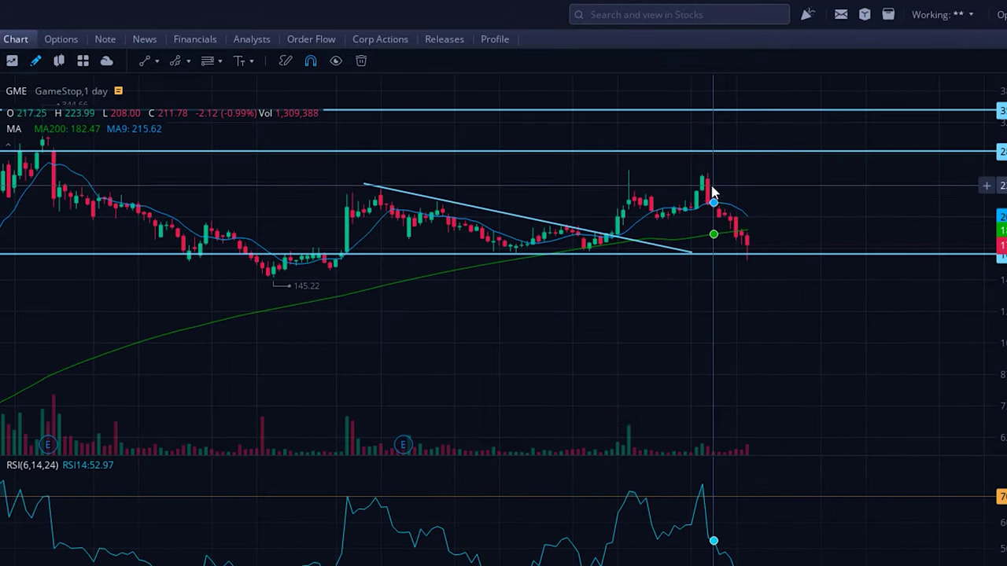
scroll(710, 252, down, 5)
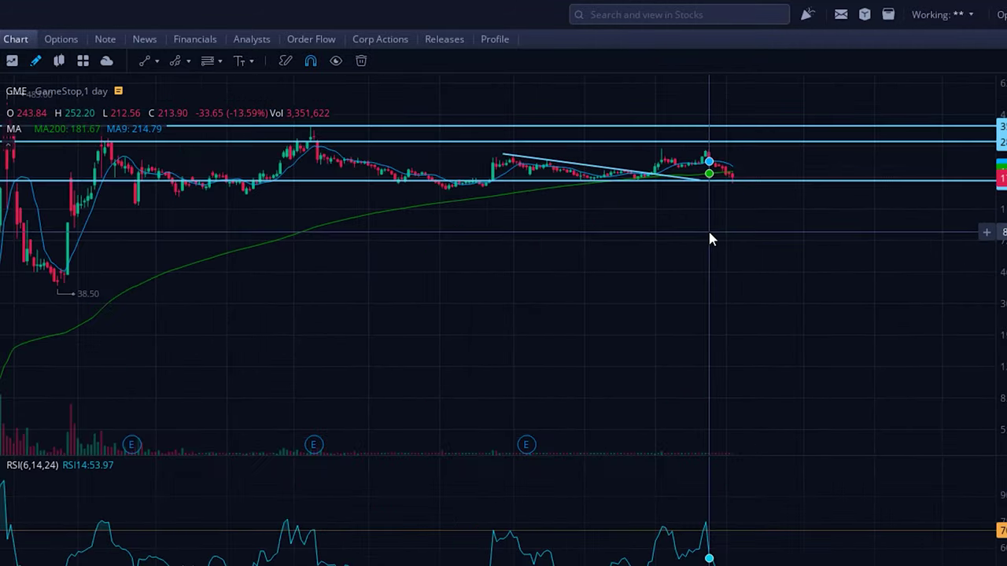
- Review GME's longer daily price history, temporarily hiding the drawn lines and showing them again
scroll(674, 240, down, 5)
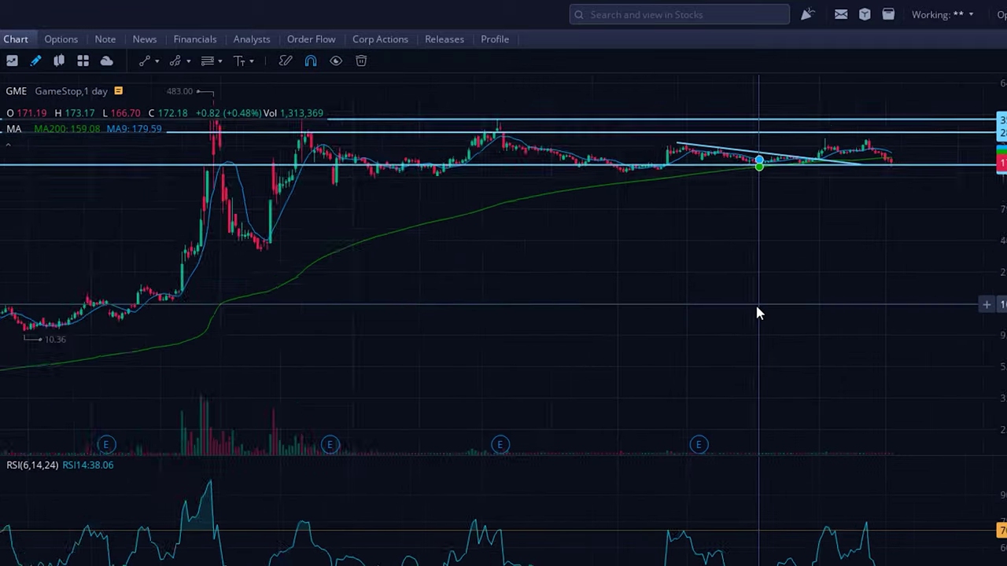
scroll(761, 288, down, 2)
scroll(775, 217, up, 3)
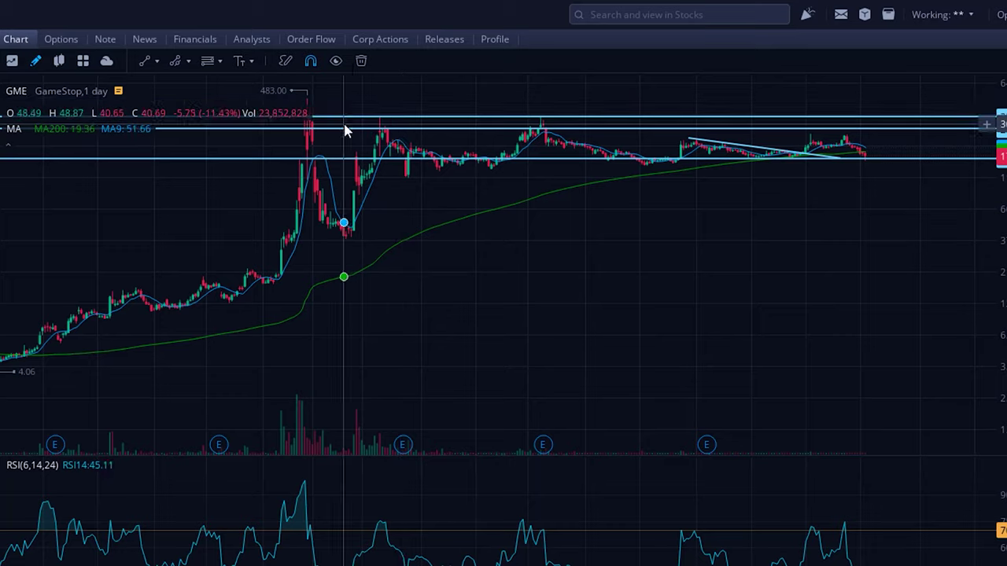
click(333, 62)
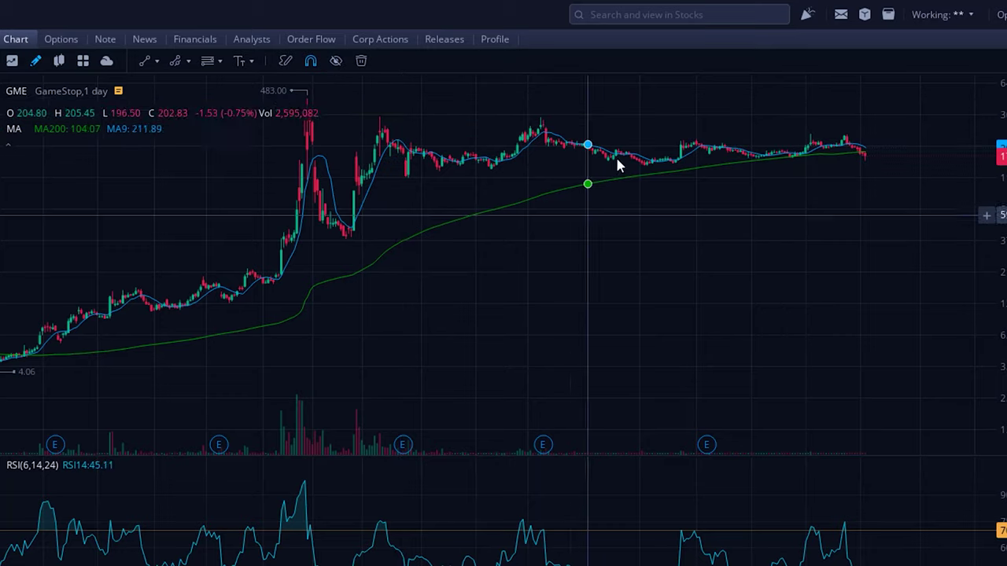
click(336, 62)
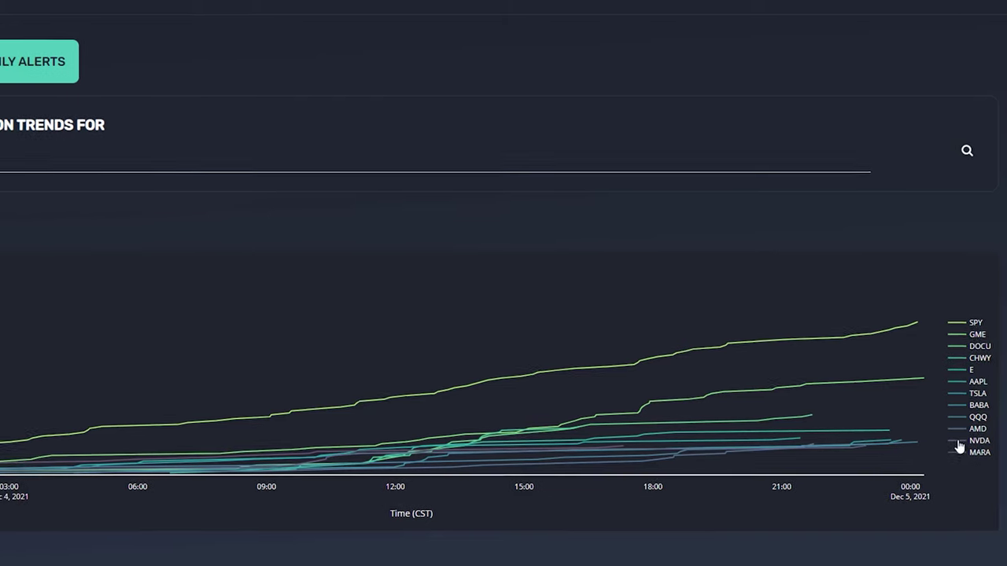
- Set the WallStreetBets most-mentioned chart to 7d, and look up AAPL in the trading platform
click(73, 231)
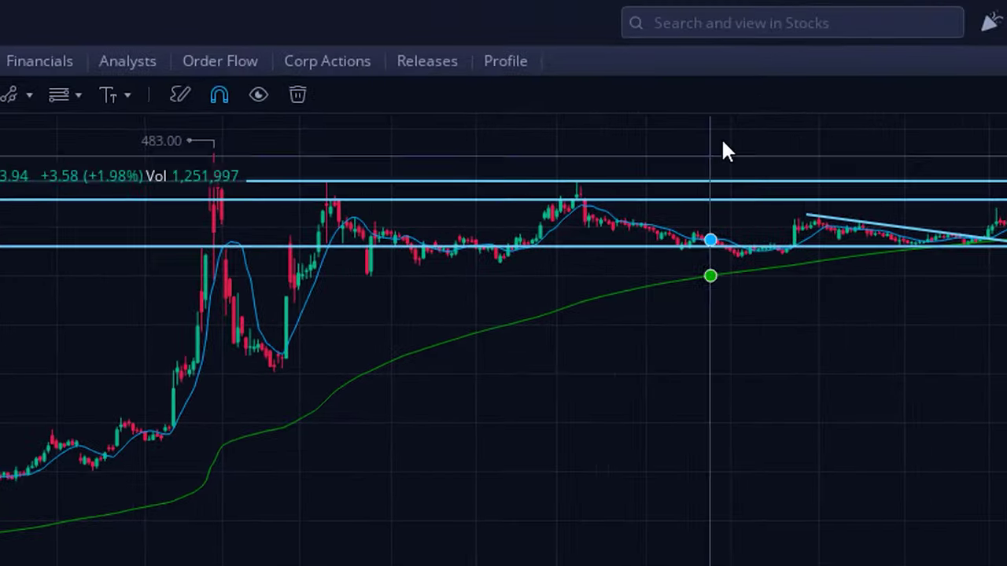
click(774, 30)
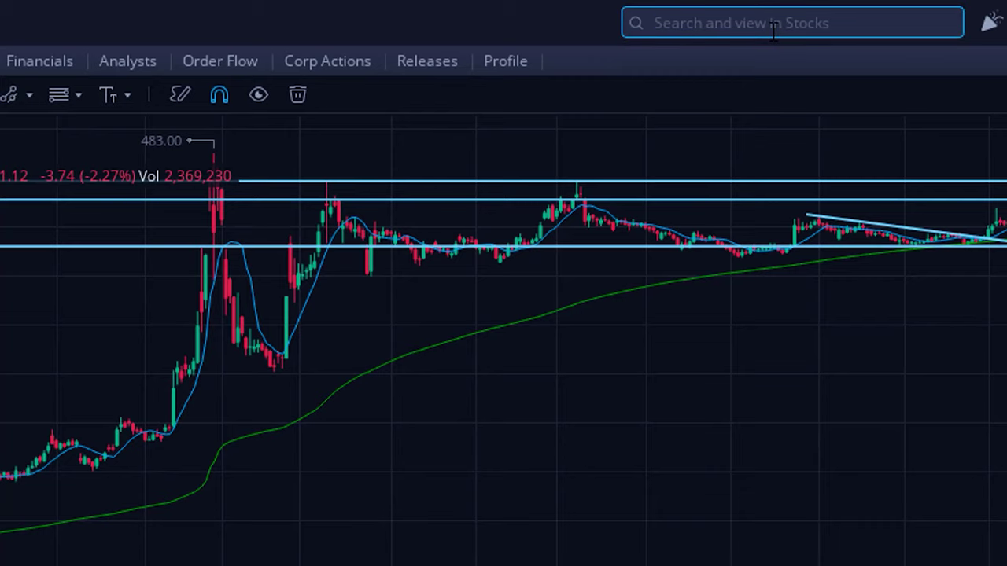
text(aapl)
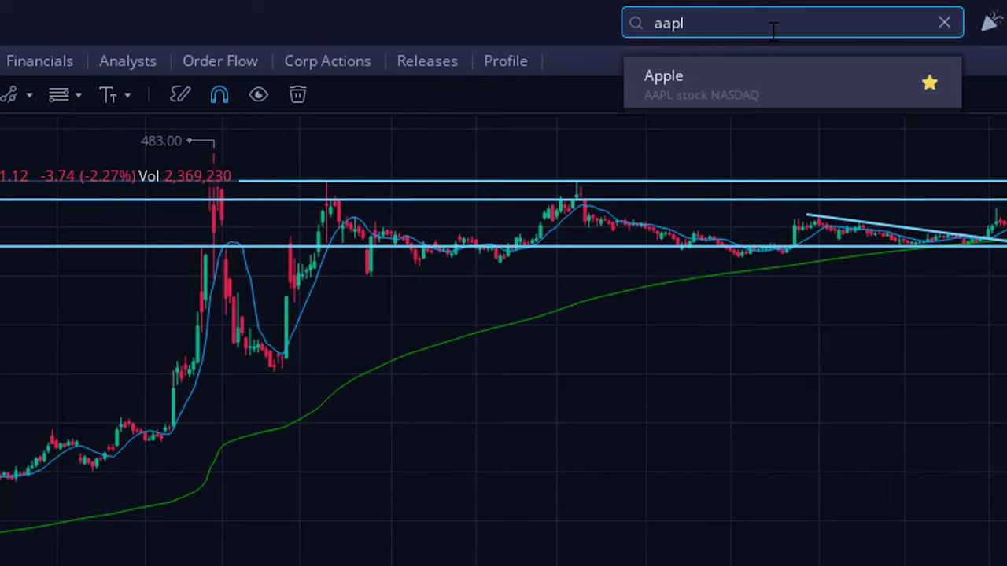
key(Return)
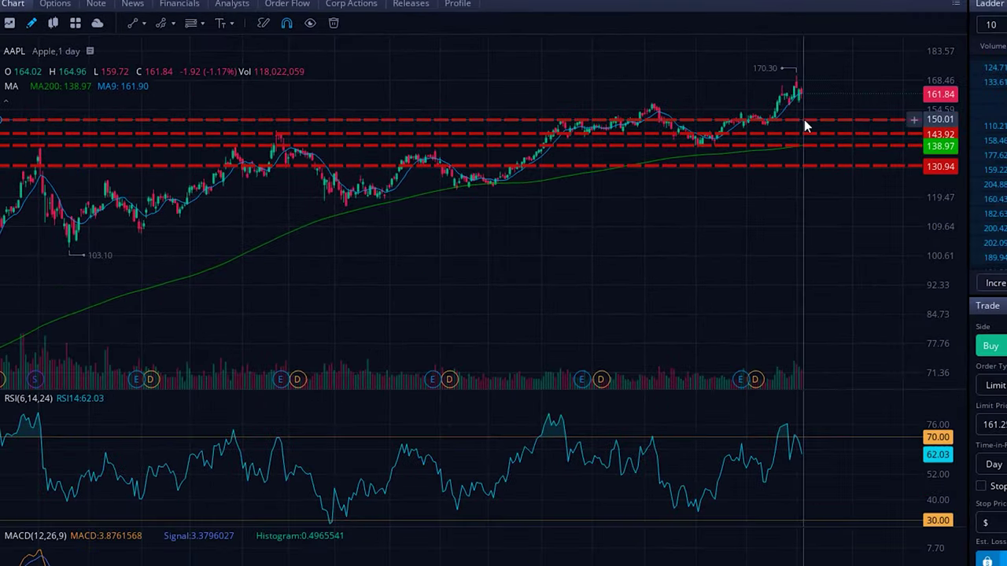
- Examine AAPL's daily price action against the red dashed levels and the moving averages
scroll(804, 153, up, 1)
scroll(810, 153, up, 3)
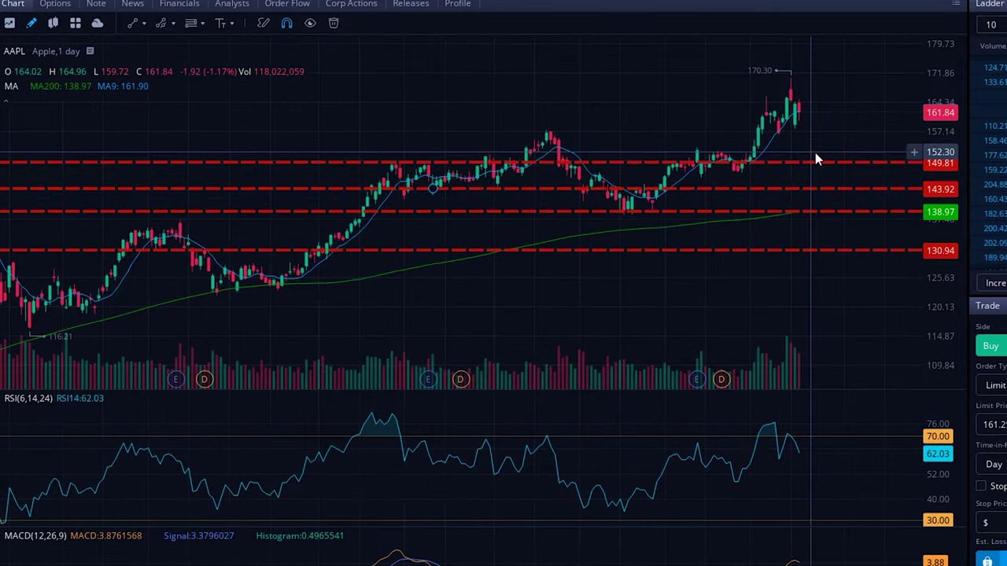
scroll(816, 123, down, 3)
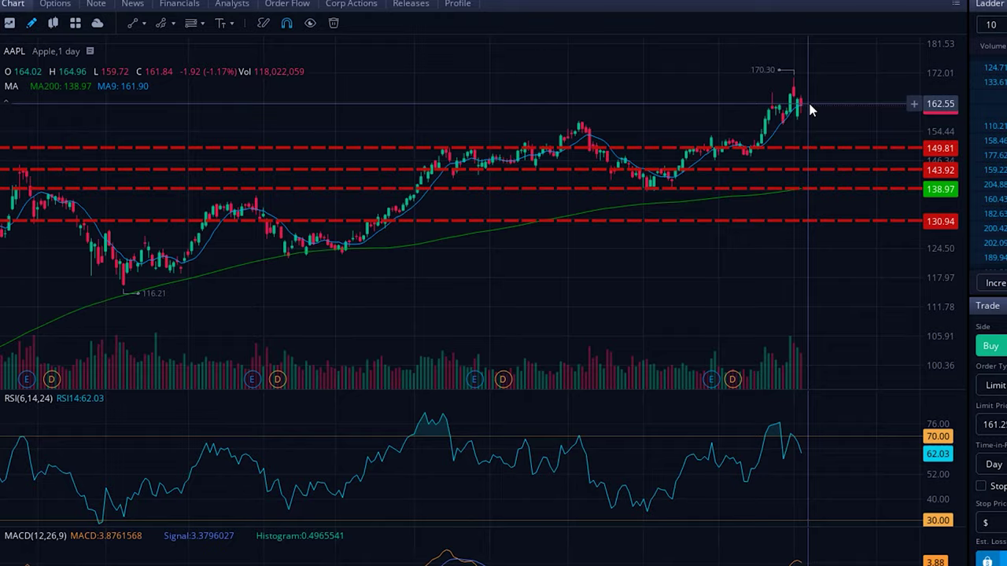
scroll(811, 110, down, 4)
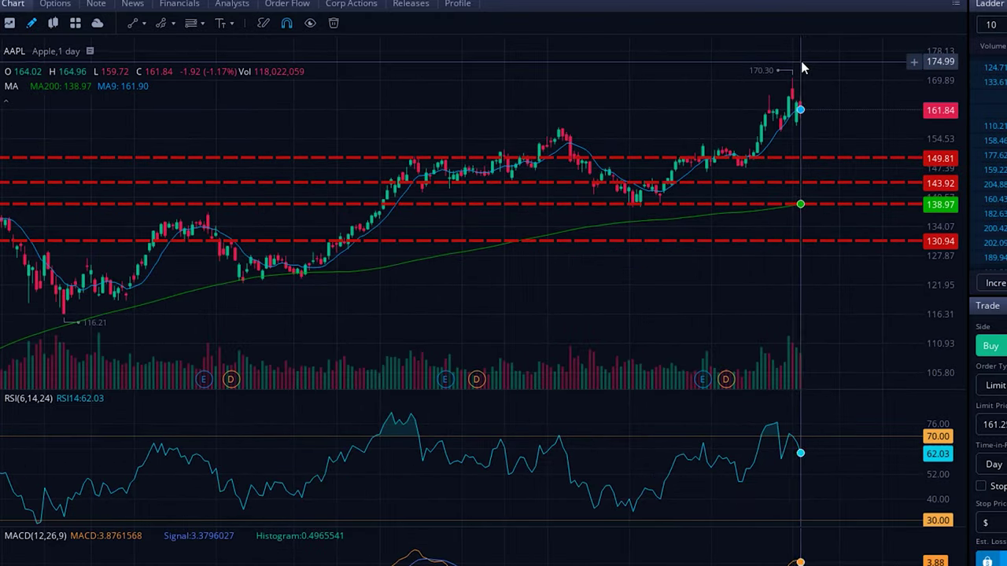
scroll(806, 108, down, 5)
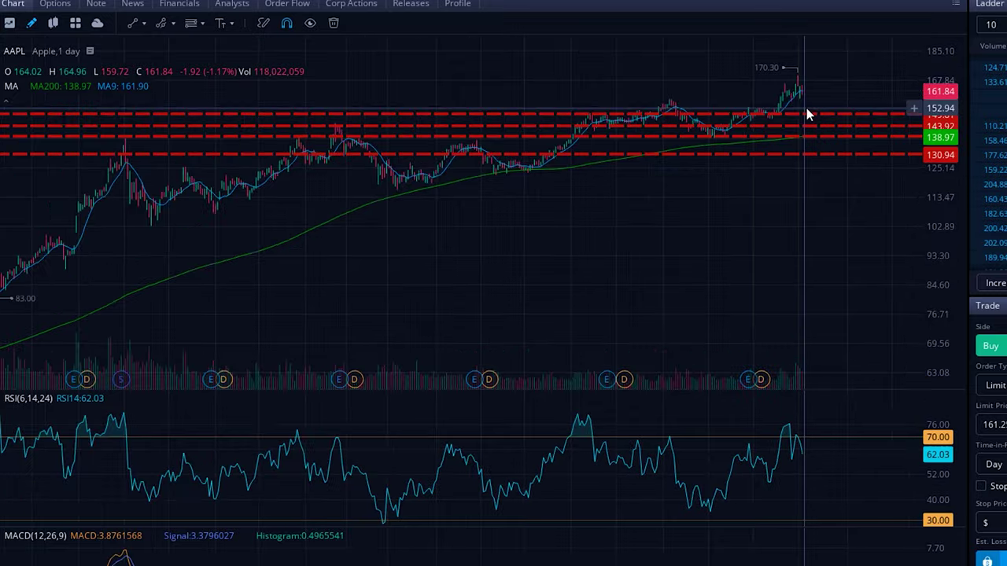
scroll(807, 114, up, 5)
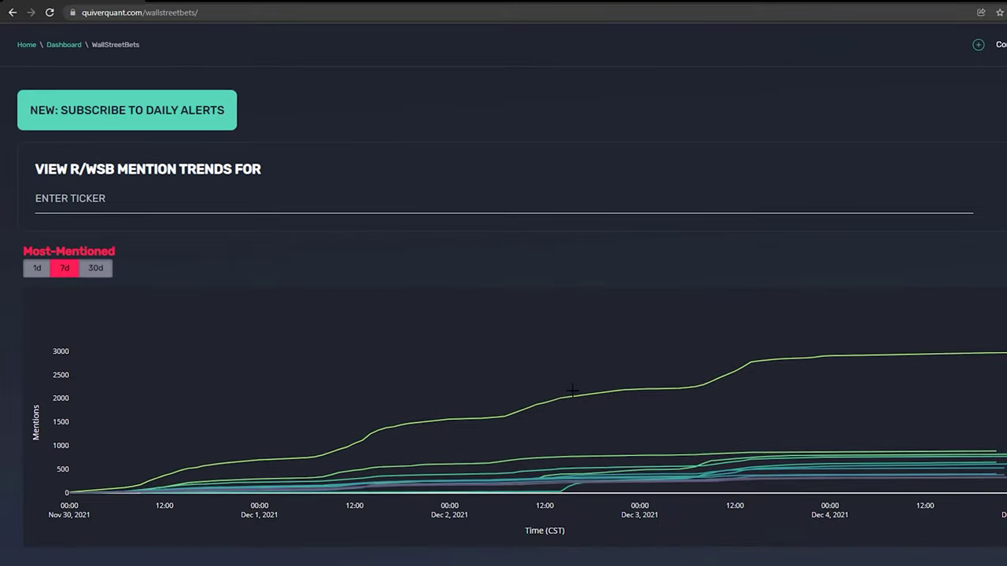
- Inspect the weekly put and call mentions per ticker on the WallStreetBets page, including AAPL and FB, alongside the mention trends
scroll(717, 347, down, 5)
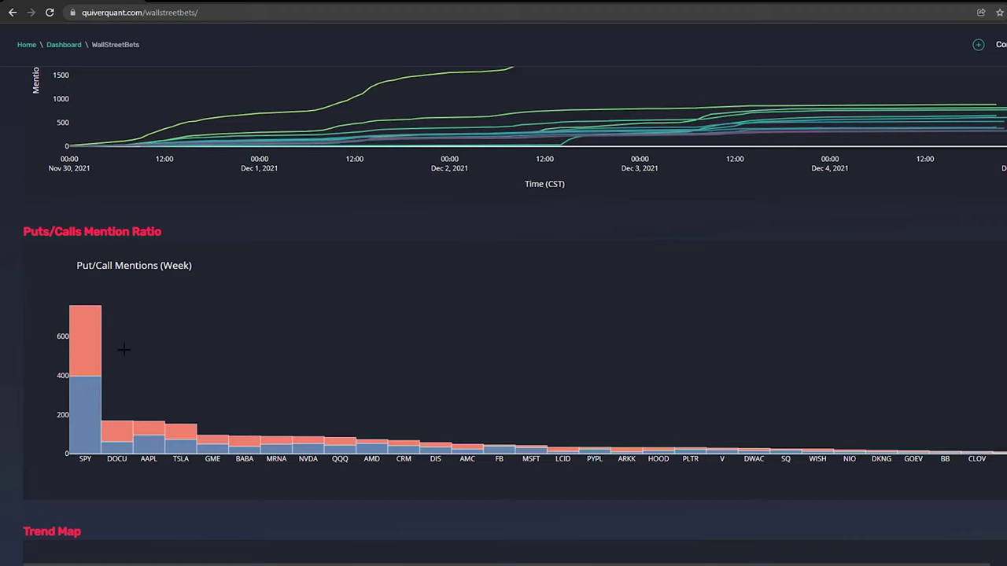
scroll(183, 474, up, 4)
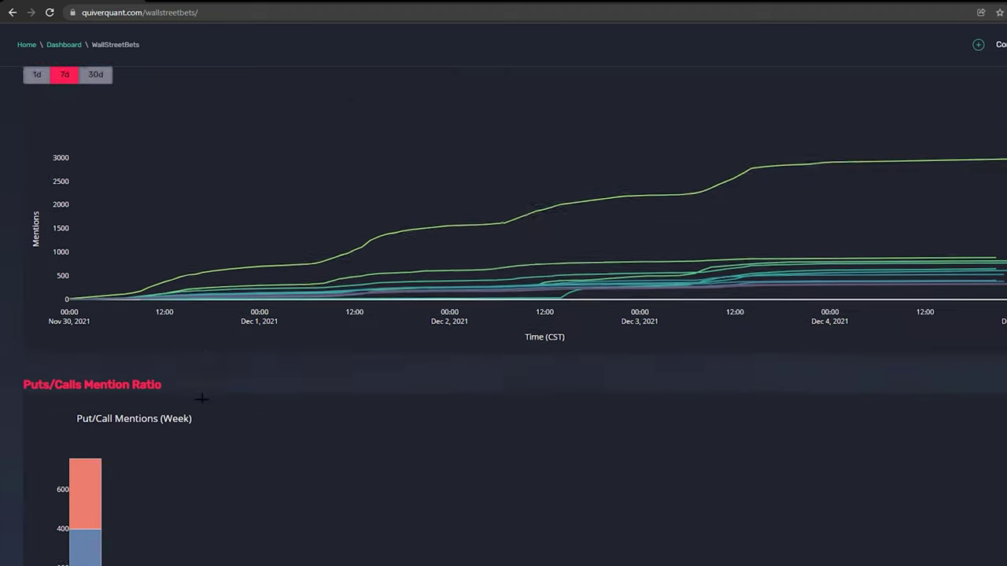
scroll(129, 333, down, 5)
scroll(202, 340, up, 1)
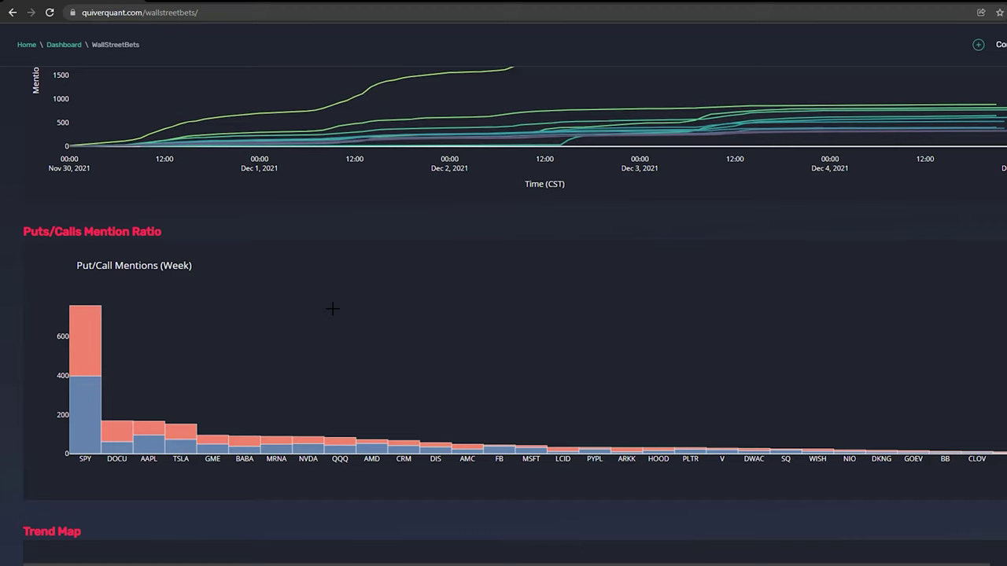
scroll(472, 315, up, 4)
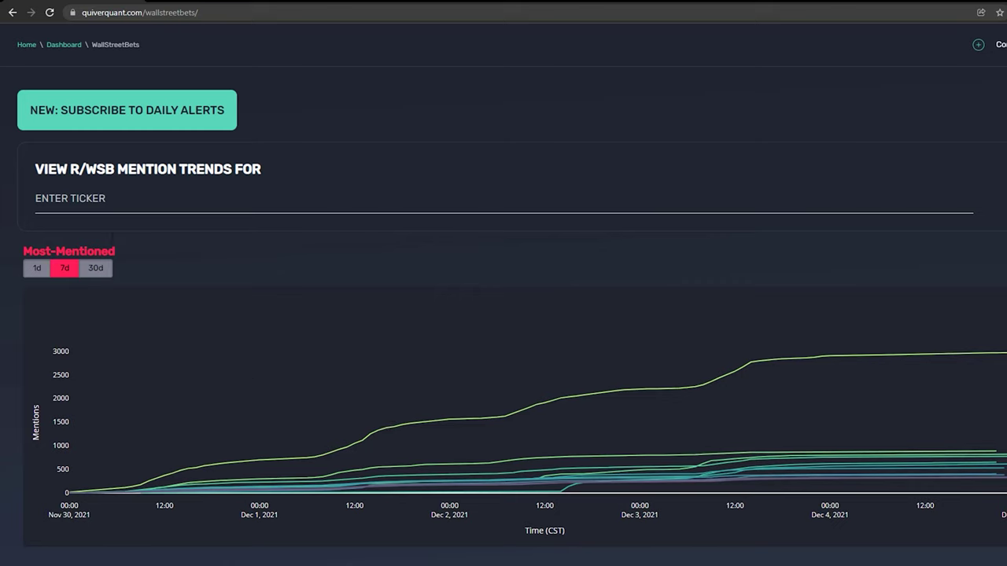
scroll(473, 445, down, 4)
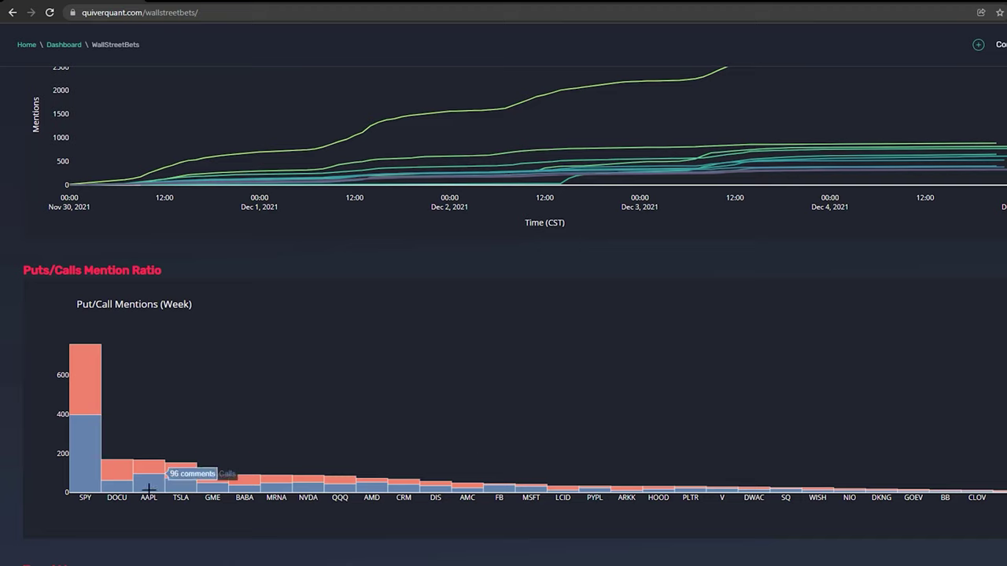
mouse_move(144, 466)
mouse_move(510, 486)
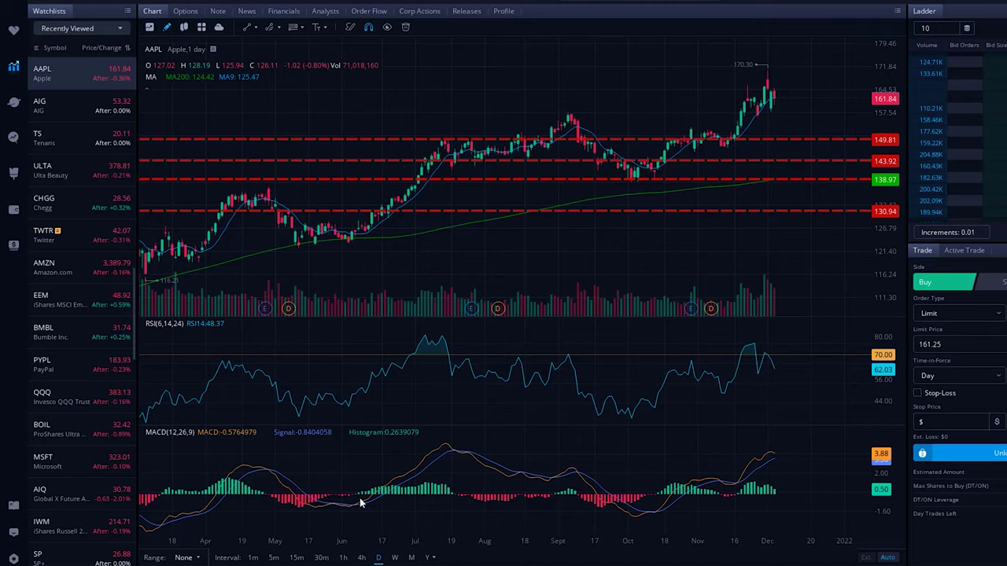
- Look up FB (Meta Platforms) in the trading platform and review its longer daily price history
text(FB)
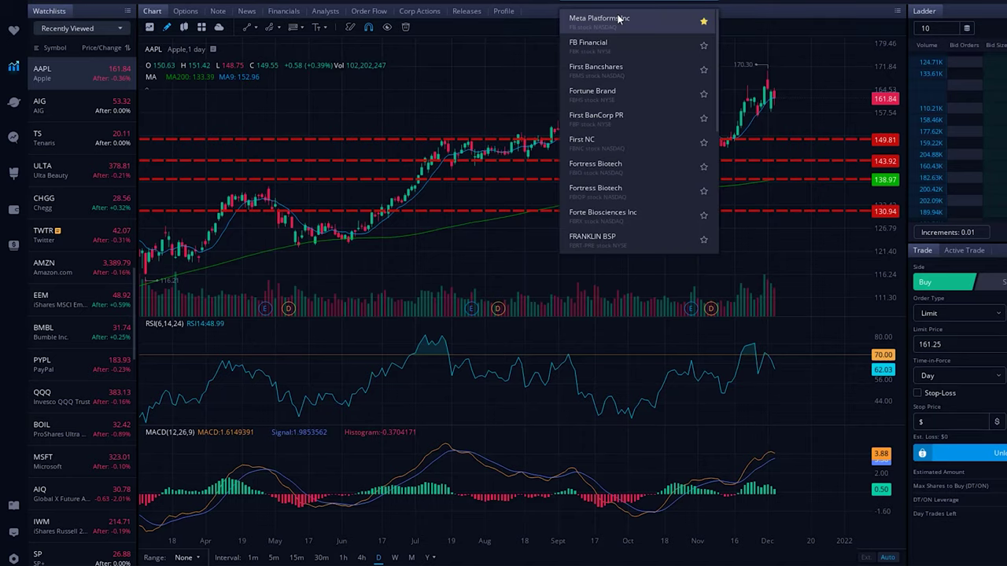
click(619, 18)
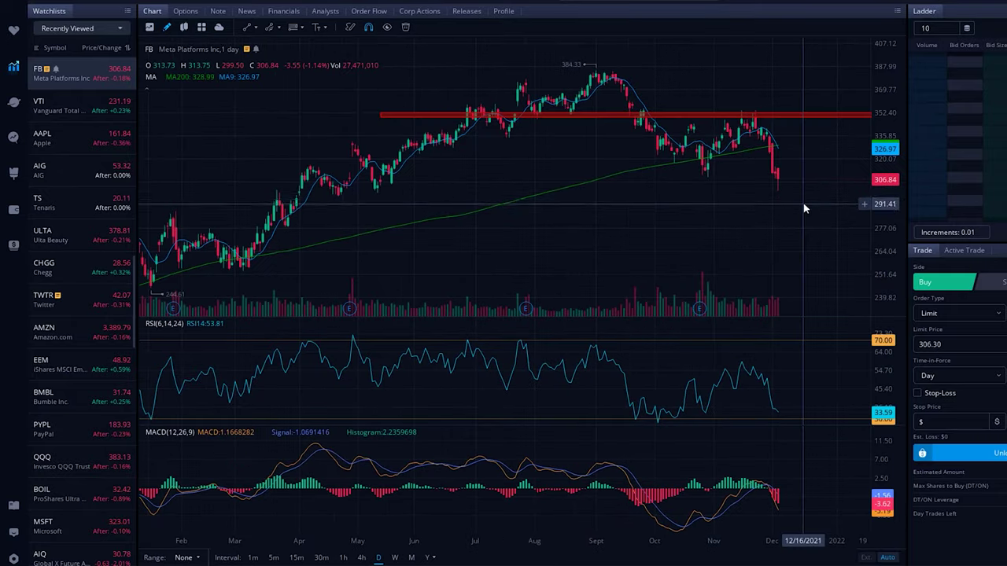
scroll(805, 209, down, 2)
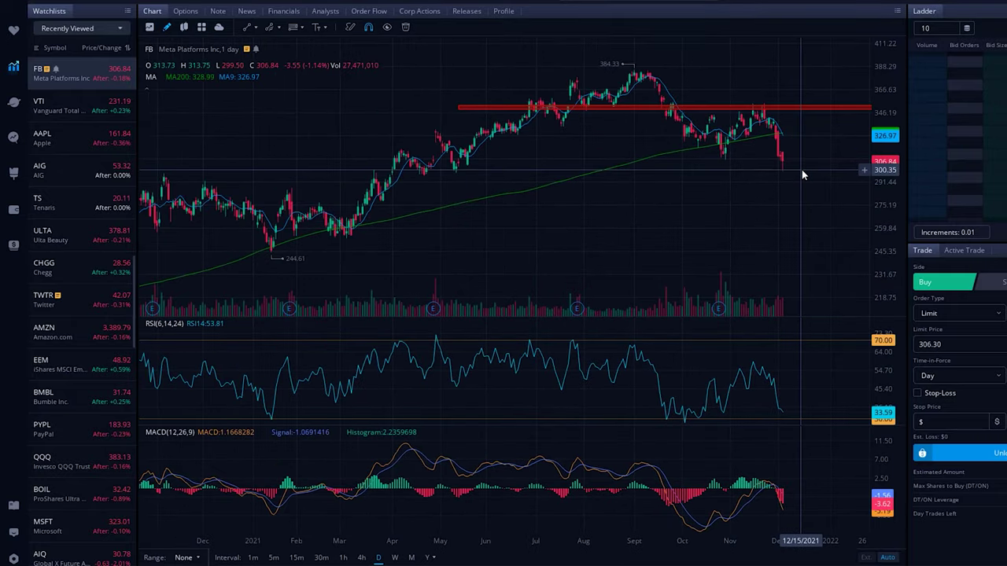
scroll(802, 169, down, 4)
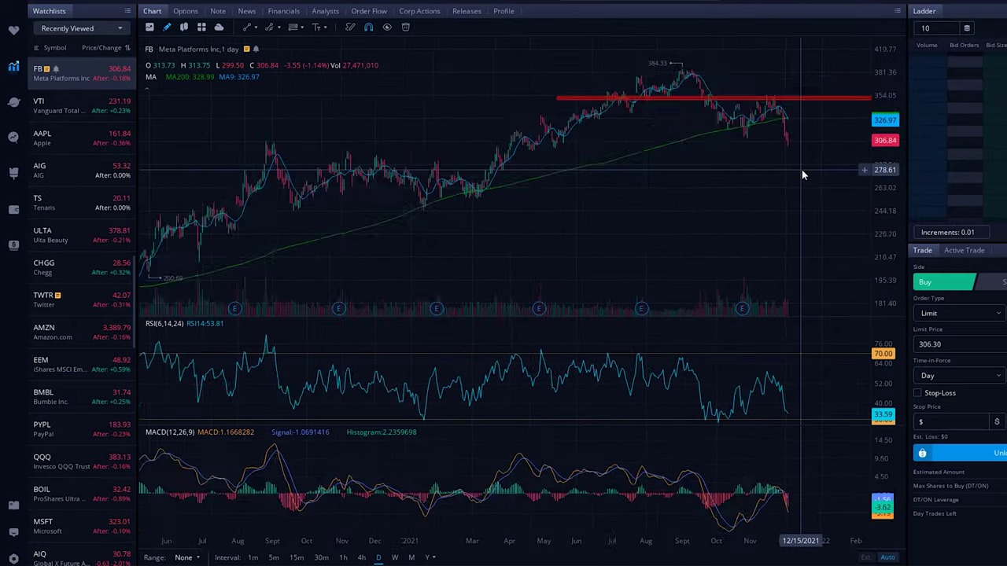
scroll(801, 169, up, 1)
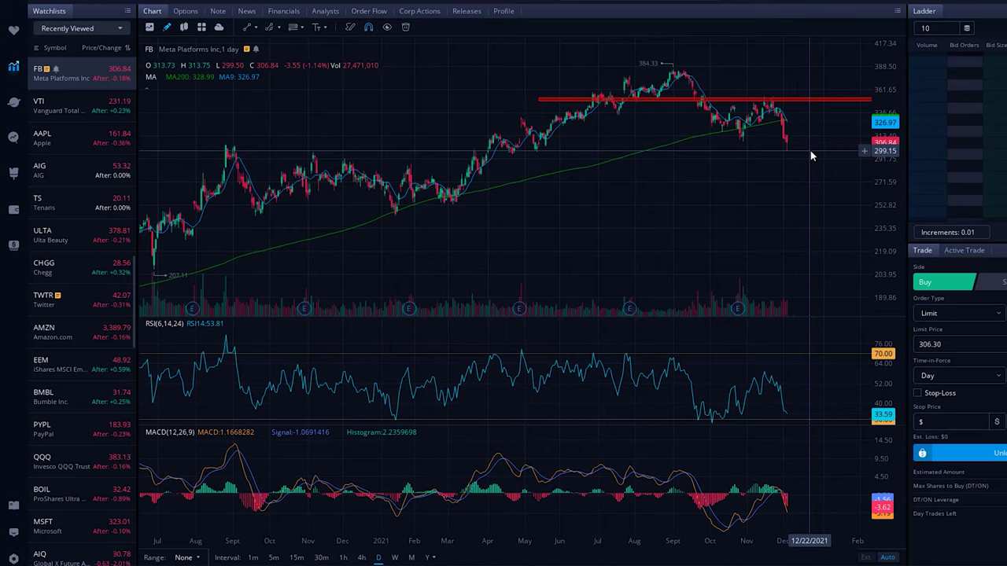
- Draw a horizontal line at about 299.69 on FB's daily chart, level with the September 2020 high and the recent low
click(256, 27)
click(291, 66)
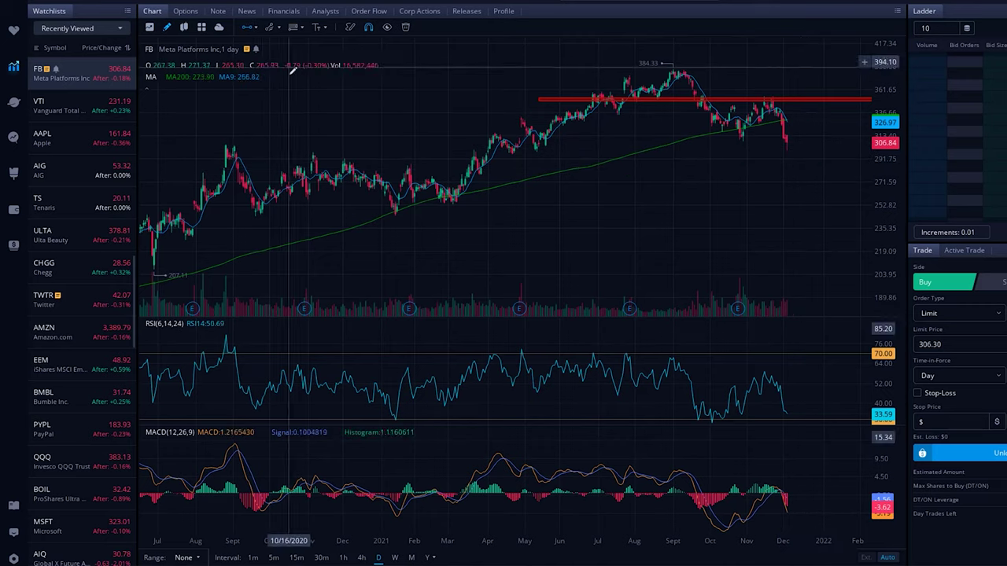
click(194, 149)
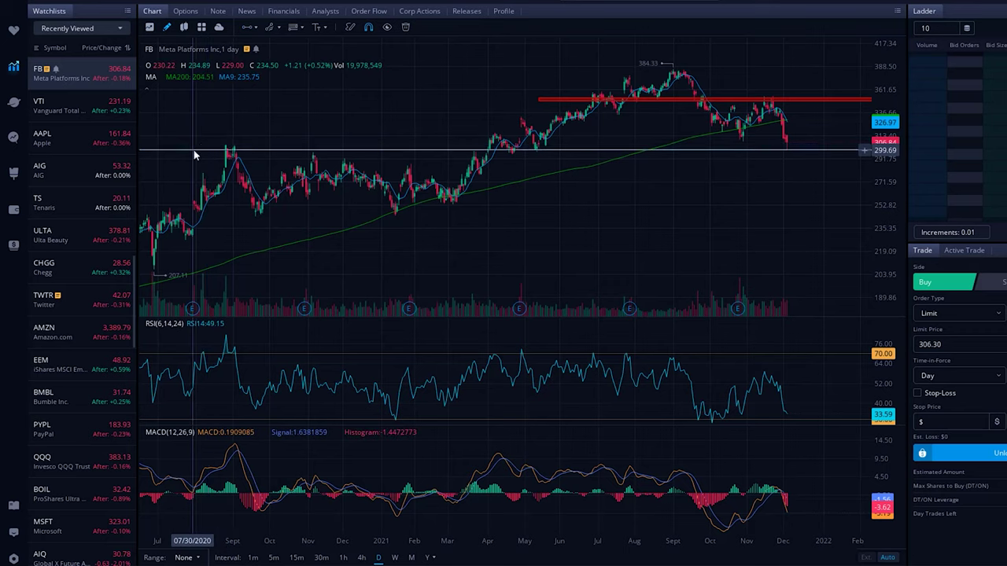
click(782, 151)
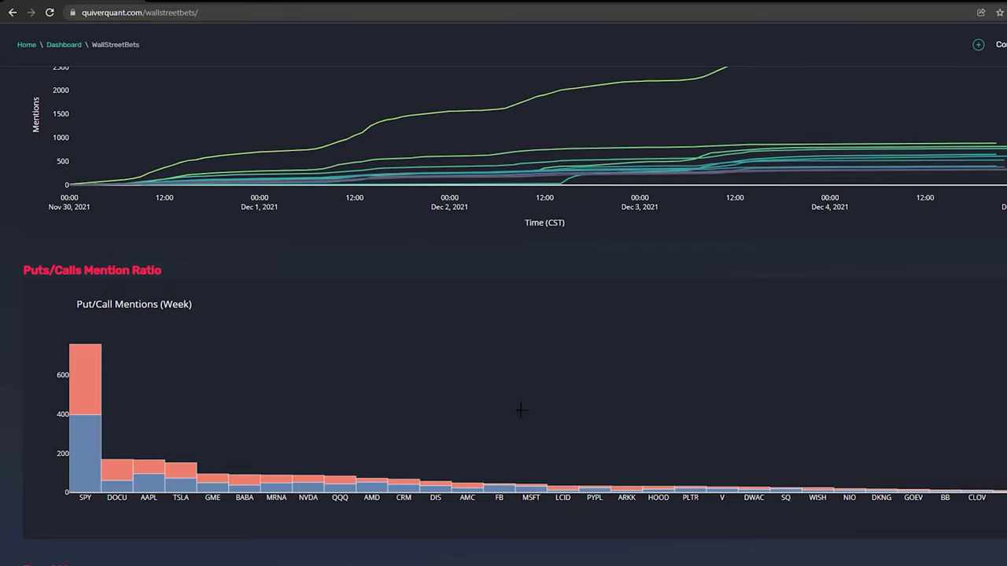
- Examine the Trend Map, Movement v. Mentions, Short Activity, Trends by Industry and Last 24h sections on the WallStreetBets page
scroll(520, 409, down, 5)
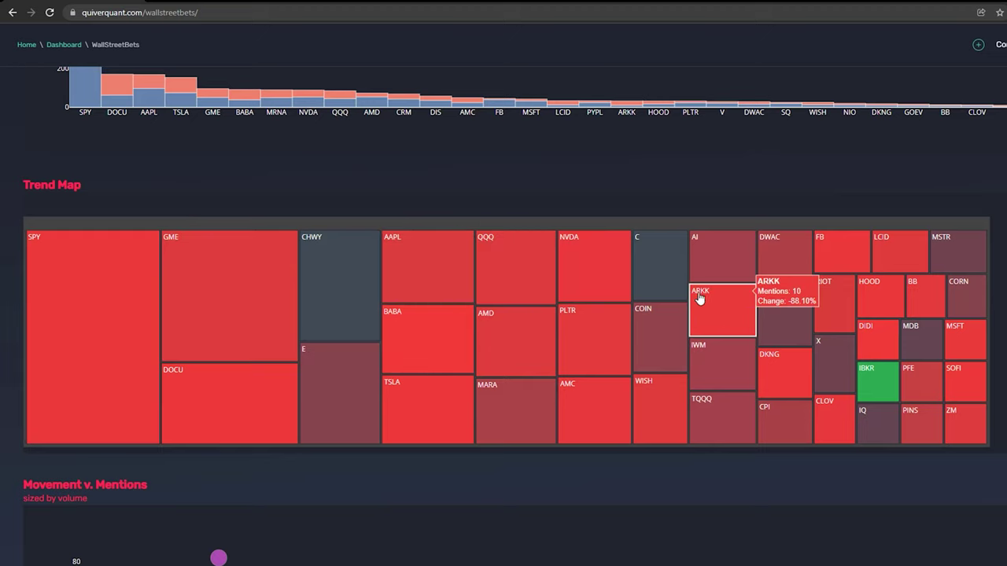
scroll(704, 306, down, 1)
scroll(705, 307, down, 5)
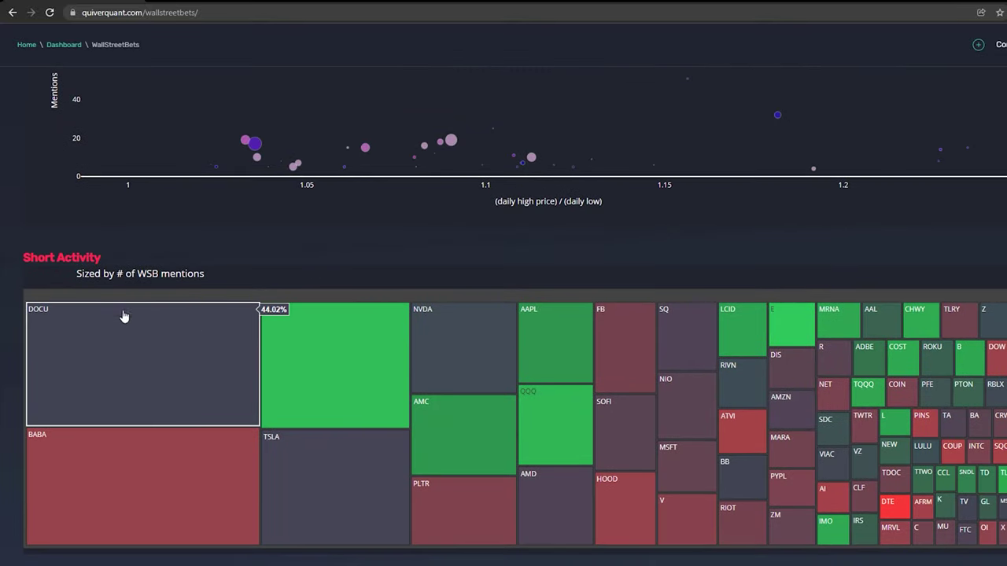
scroll(319, 338, down, 5)
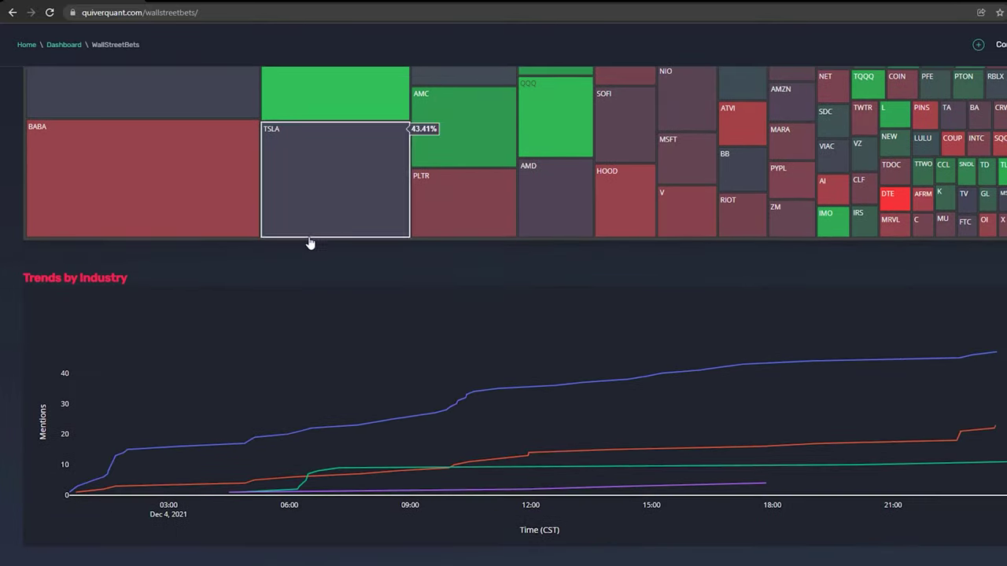
scroll(580, 295, down, 3)
scroll(580, 295, up, 4)
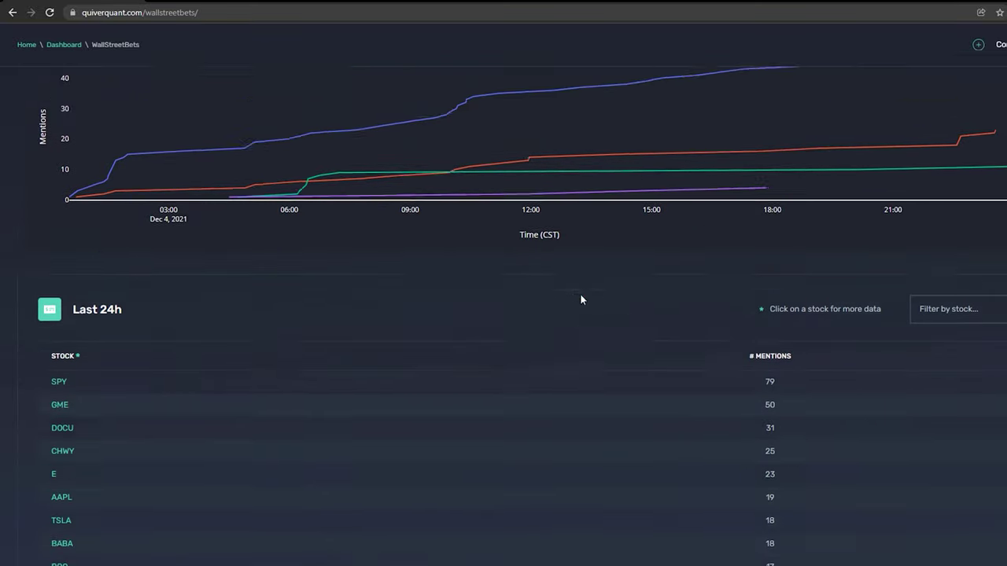
scroll(581, 296, up, 4)
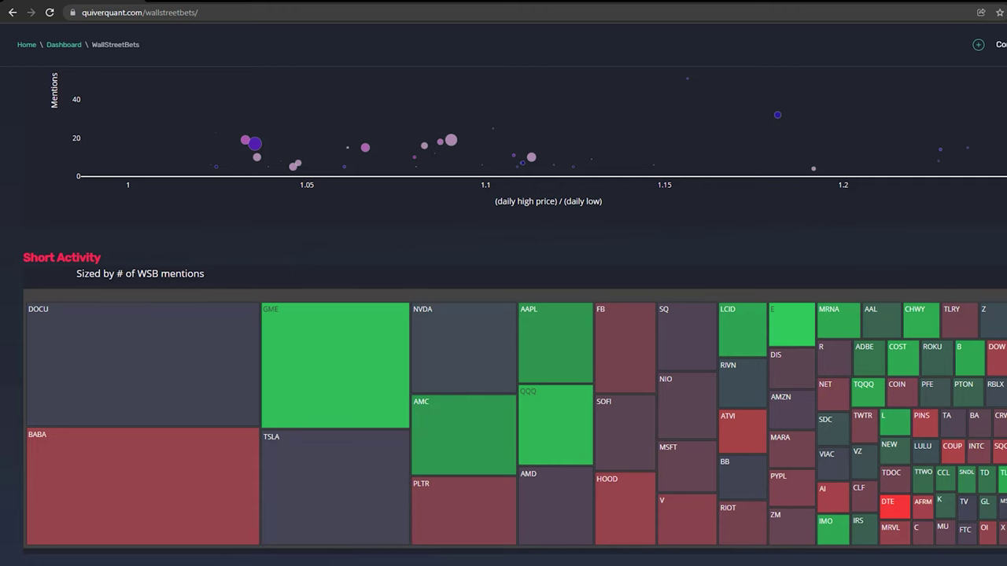
- Check FB's chart again and review the WallStreetBets sections from Short Activity back up to the most-mentioned chart
click(326, 539)
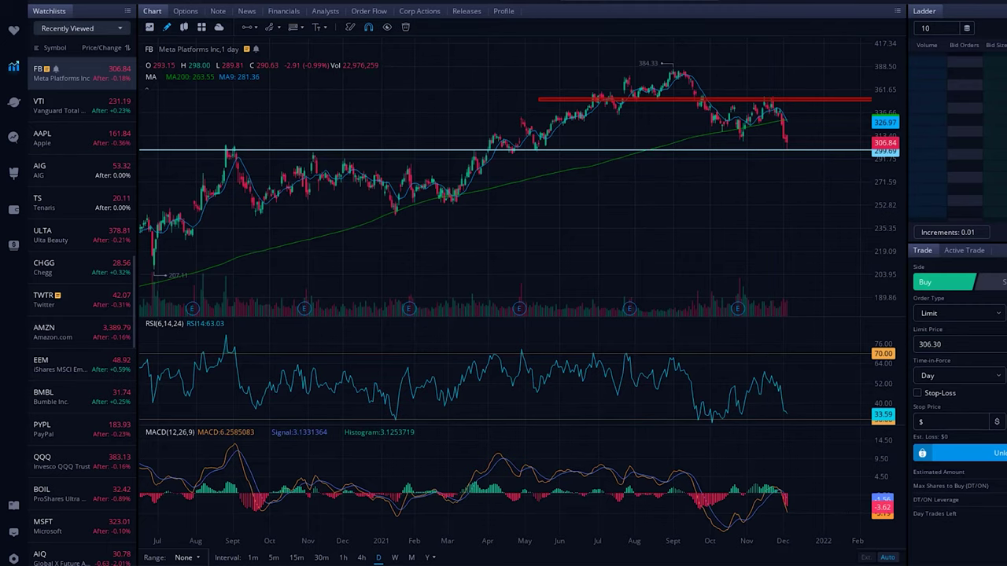
mouse_move(354, 557)
click(354, 529)
scroll(782, 278, down, 2)
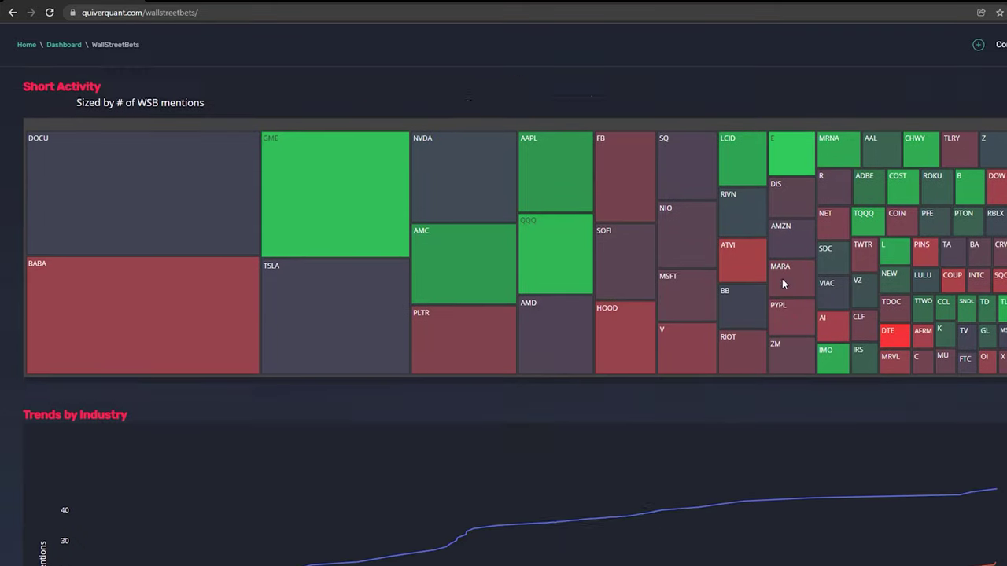
scroll(782, 278, up, 7)
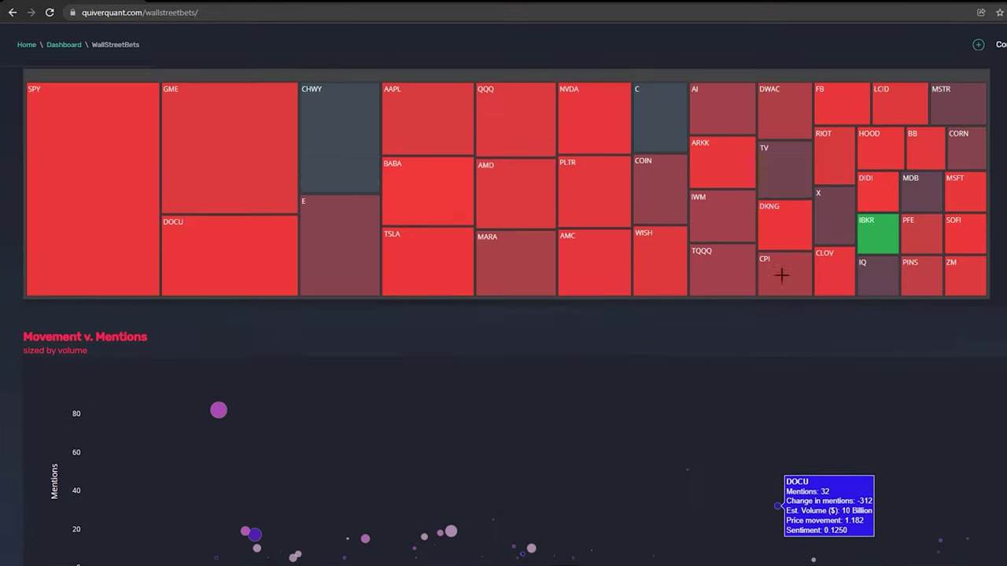
scroll(782, 274, up, 3)
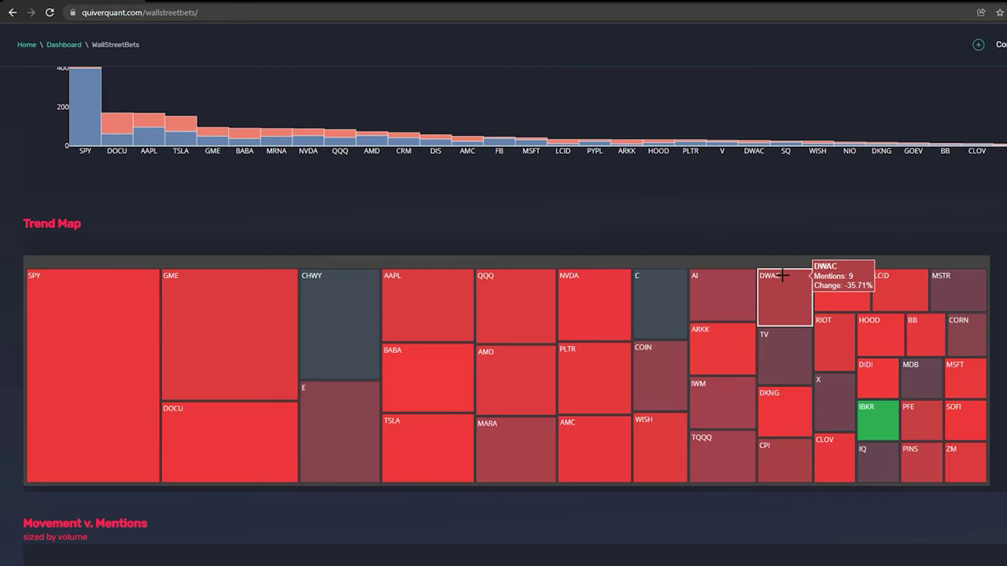
scroll(782, 274, up, 12)
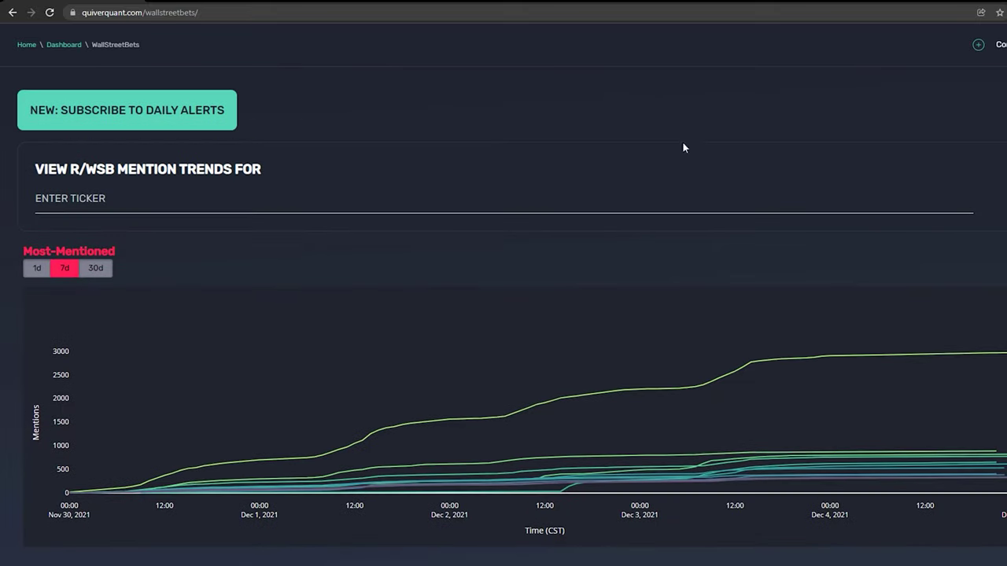
- Open the Government Contracts dataset from the Quiver home page, inspect the biggest recipients BA and LMT, and go to the recent contracts
click(29, 45)
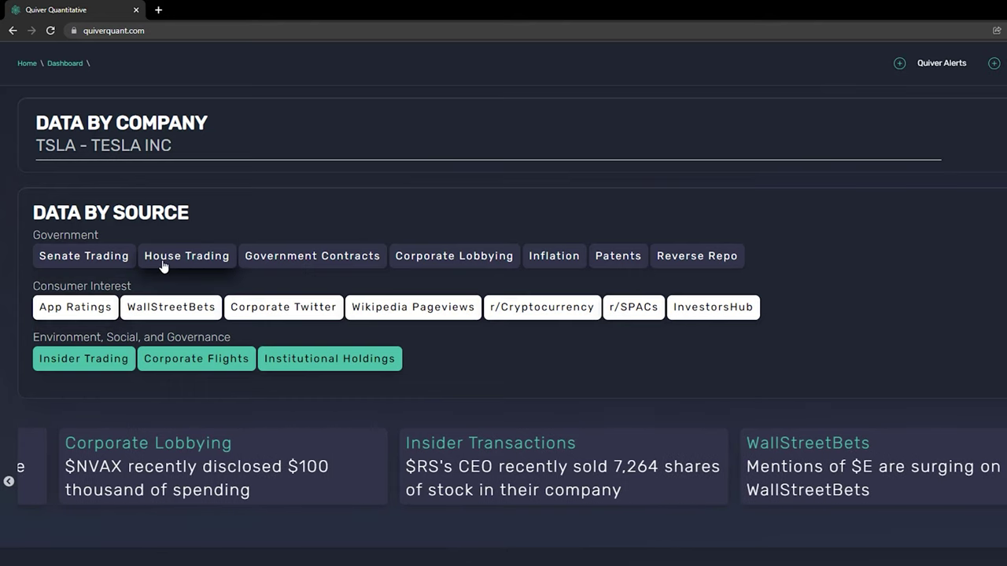
click(339, 259)
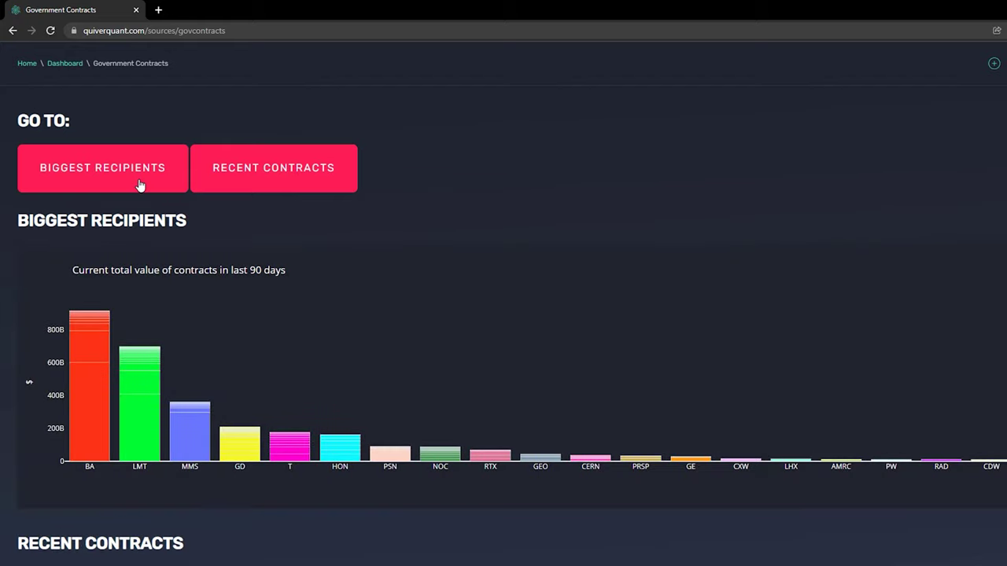
mouse_move(92, 416)
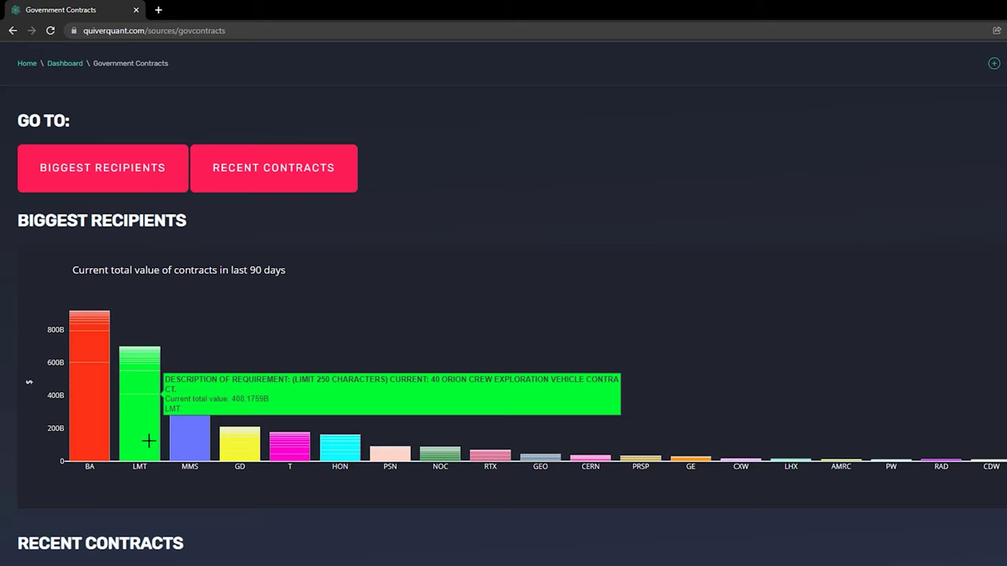
click(255, 175)
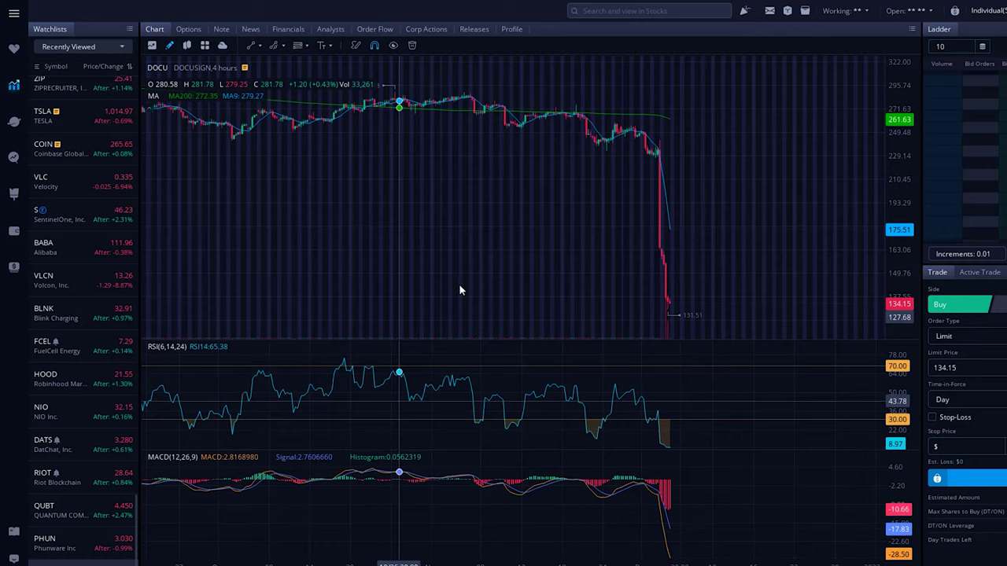
- Look up BA (Boeing) in the trading platform and examine the 4-hour candles around the December 1 low
text(ba)
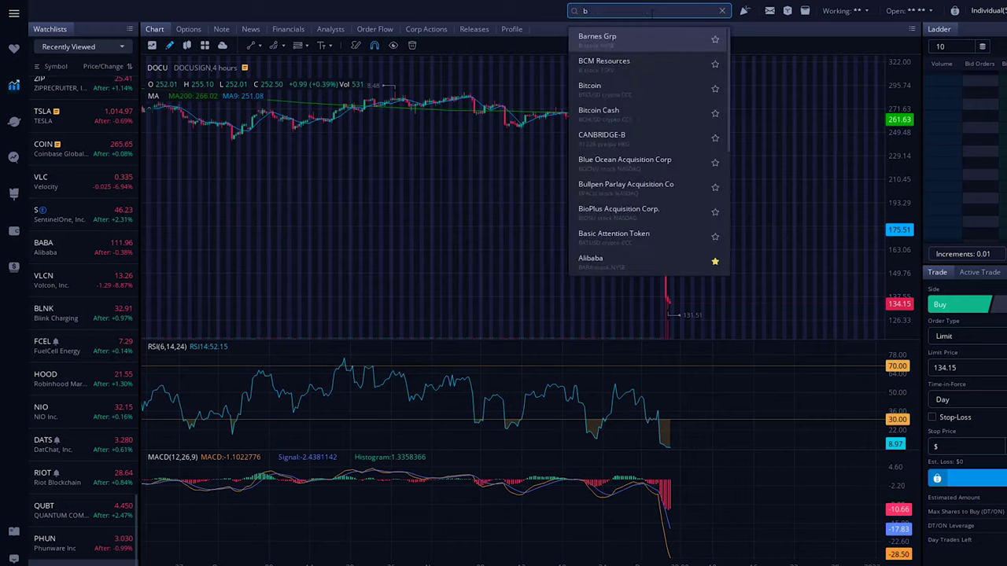
click(621, 37)
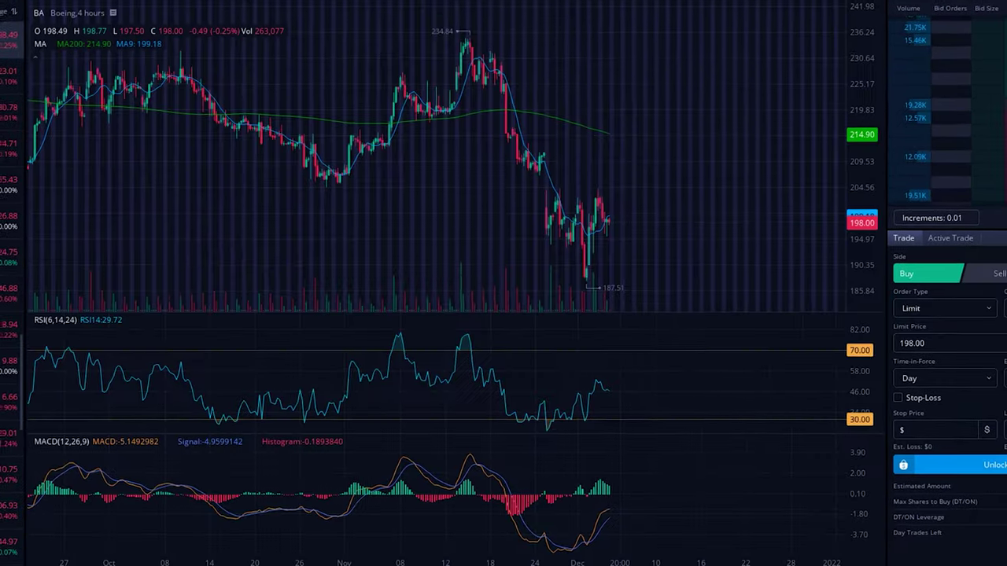
scroll(588, 280, up, 5)
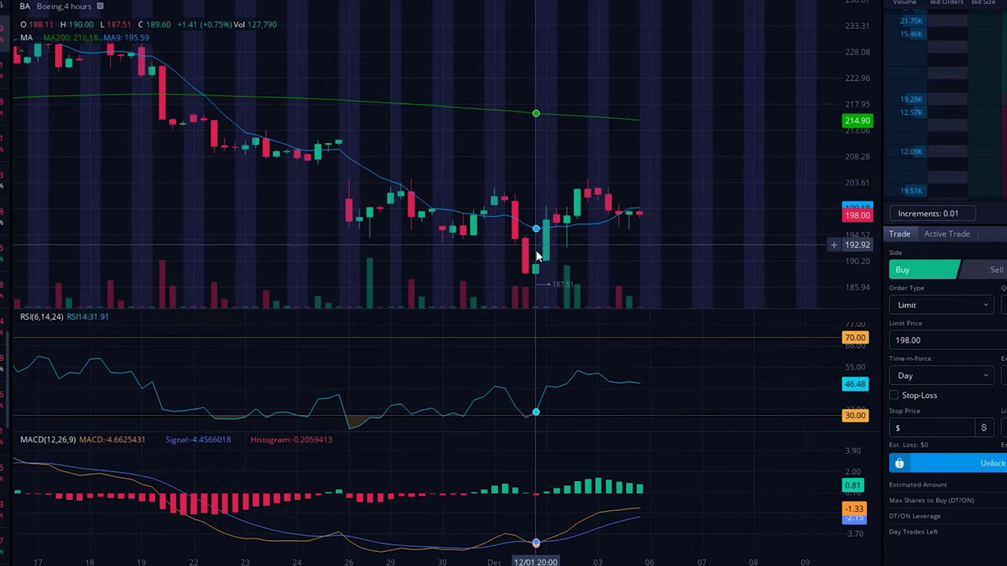
scroll(532, 285, up, 4)
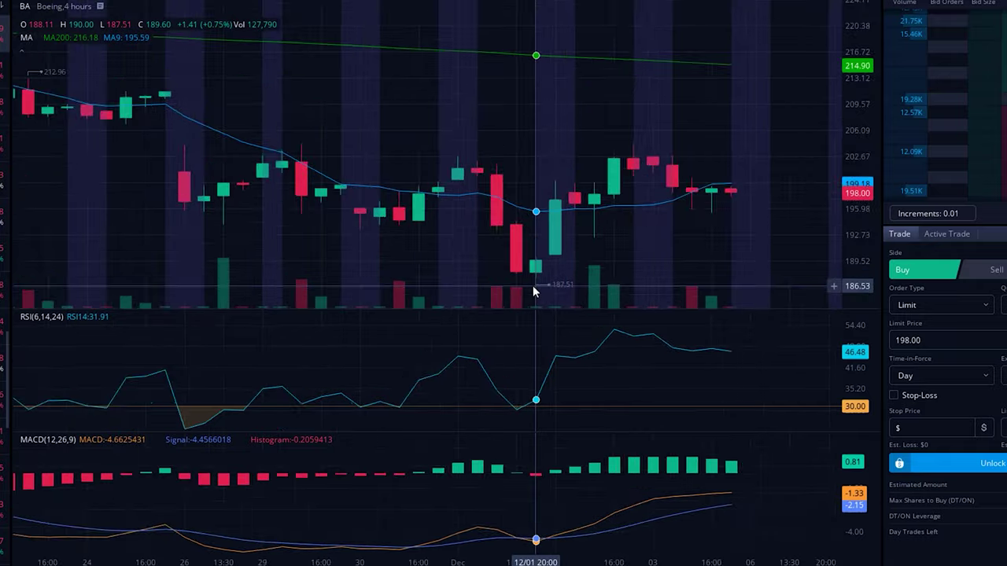
scroll(540, 277, up, 1)
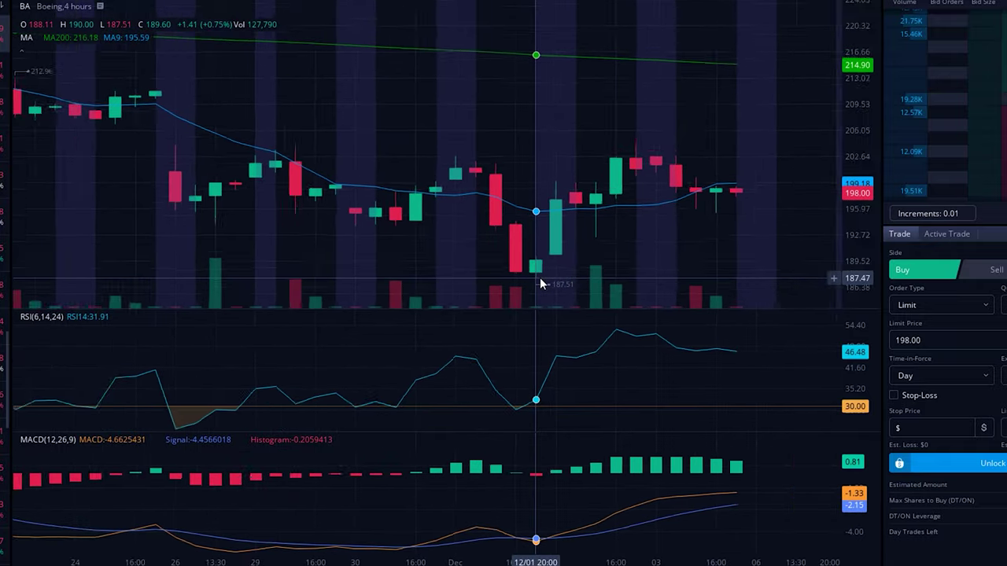
scroll(540, 277, down, 3)
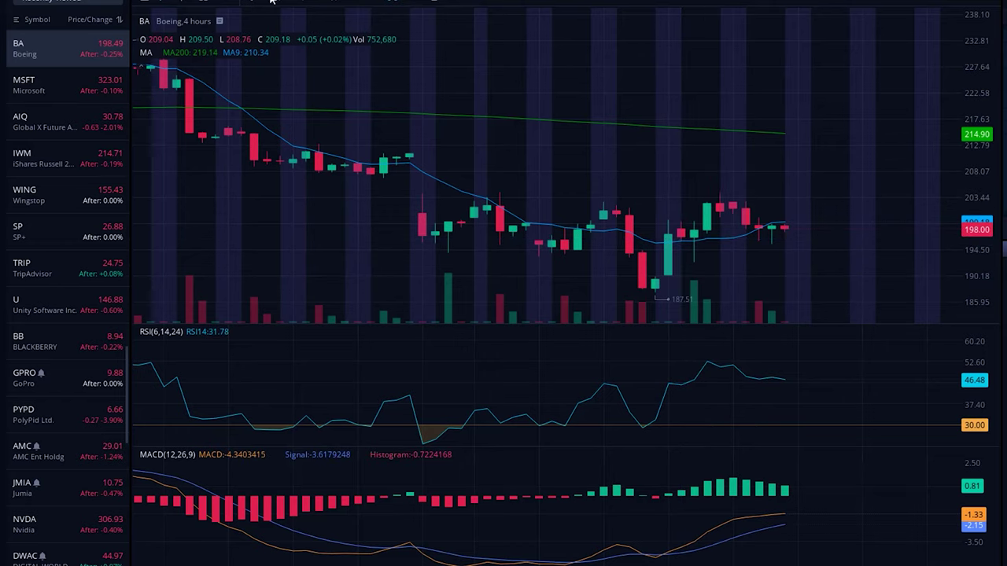
- Measure BA's rise from the December 1 low to the following high with a trend line, delete the line, and review the wider 4-hour history
click(668, 293)
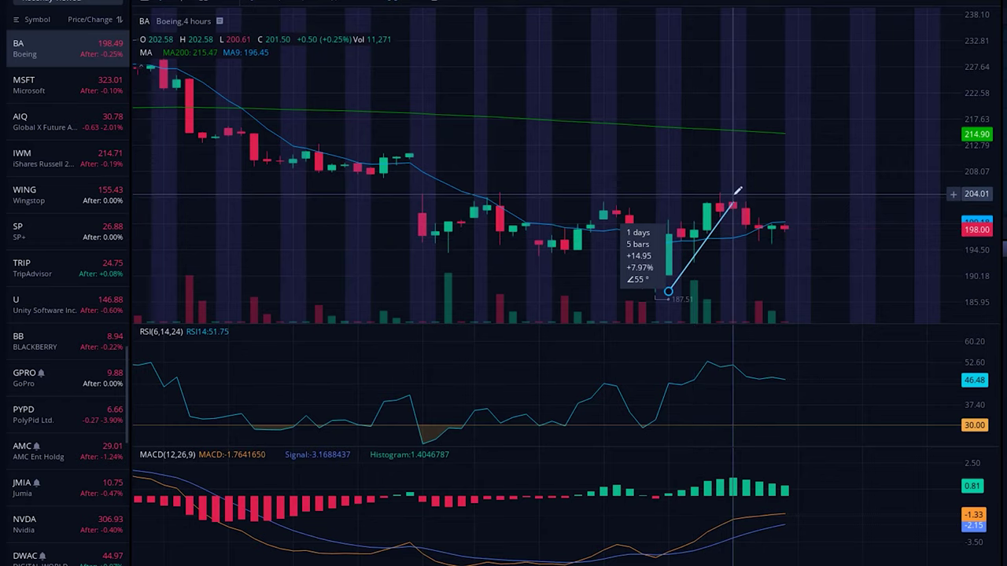
click(740, 190)
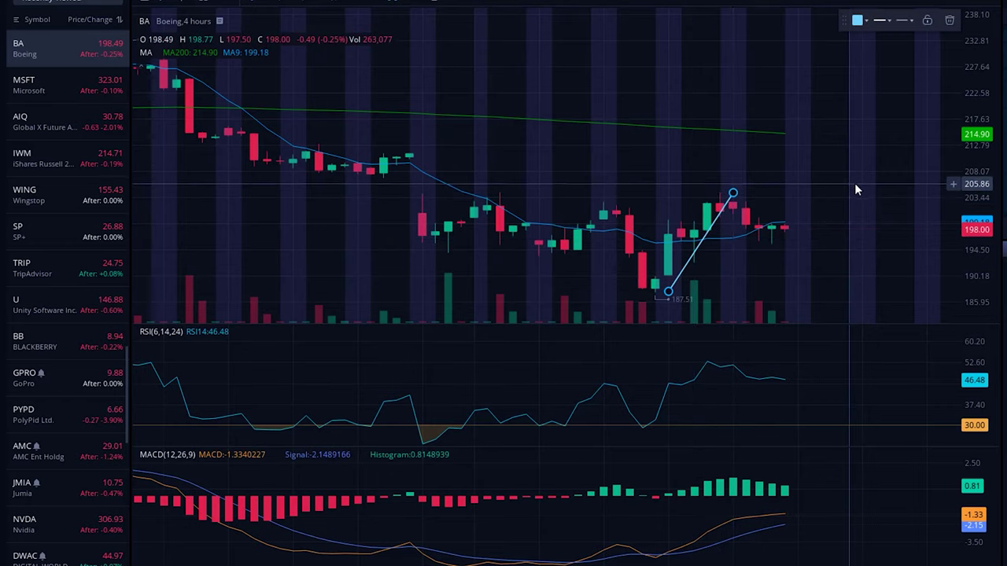
key(Delete)
scroll(806, 182, down, 2)
scroll(806, 176, down, 5)
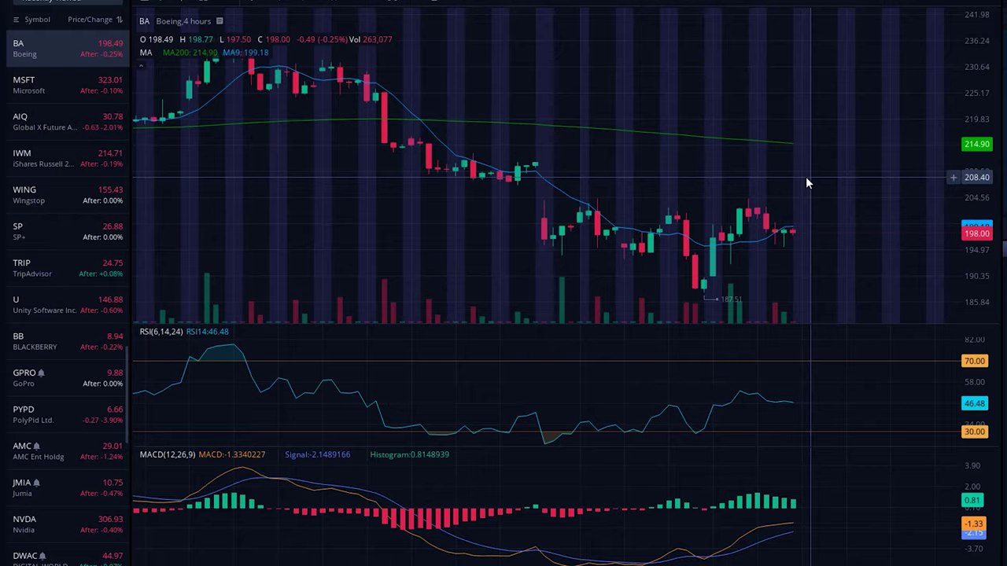
scroll(820, 168, down, 1)
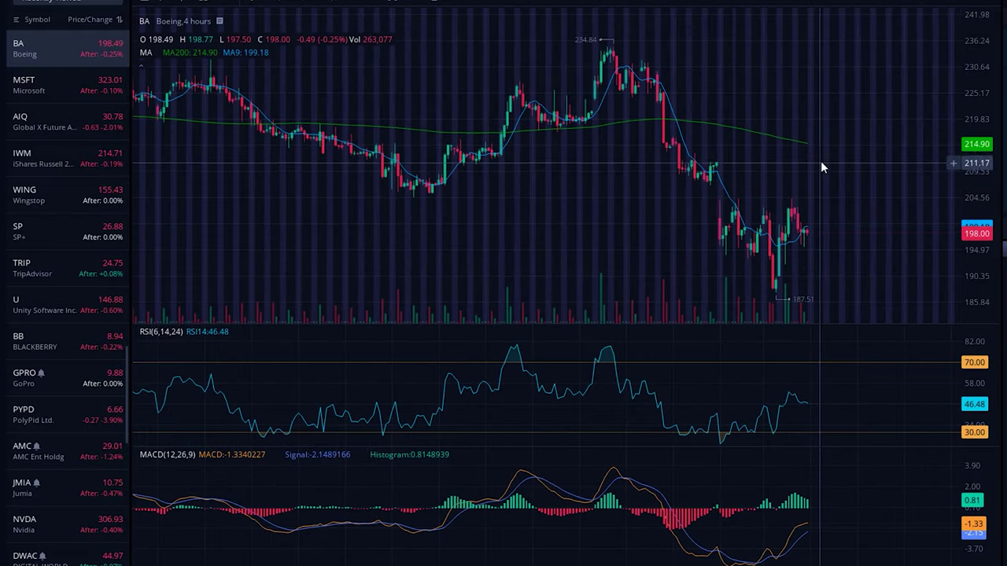
- Switch back to the recent government contracts and return to the Quiver home page to view the data sources
click(375, 549)
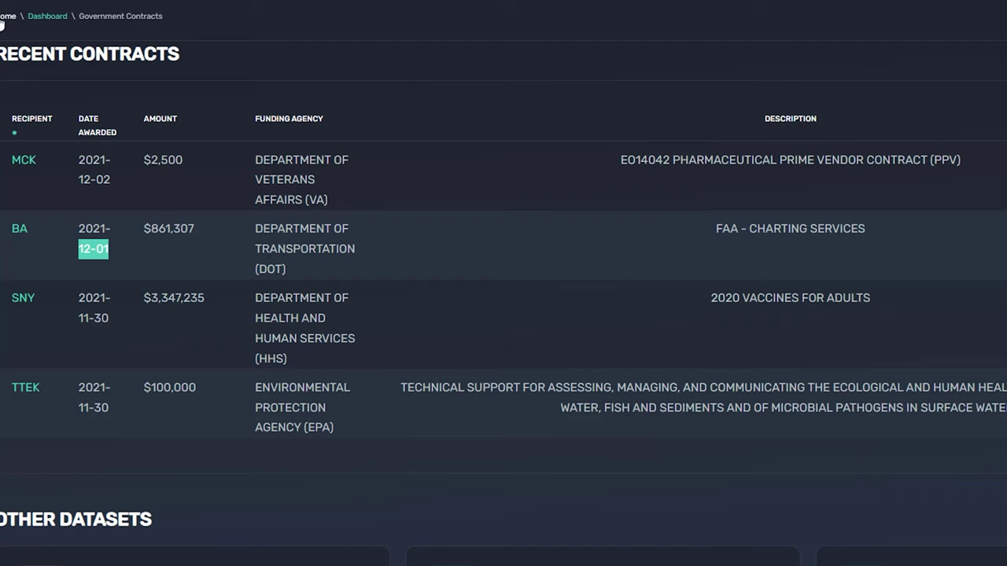
click(15, 19)
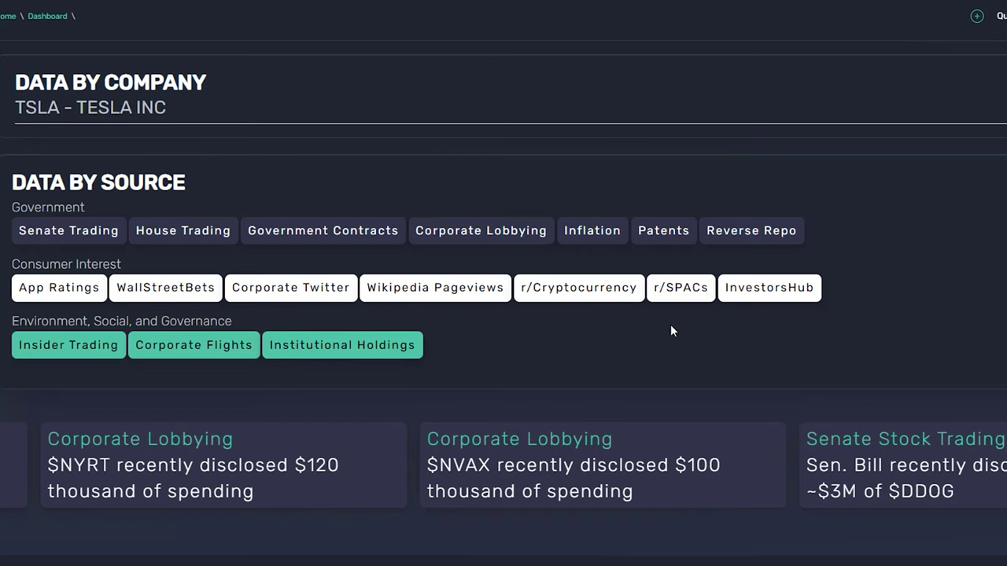
scroll(671, 330, down, 3)
scroll(672, 331, up, 3)
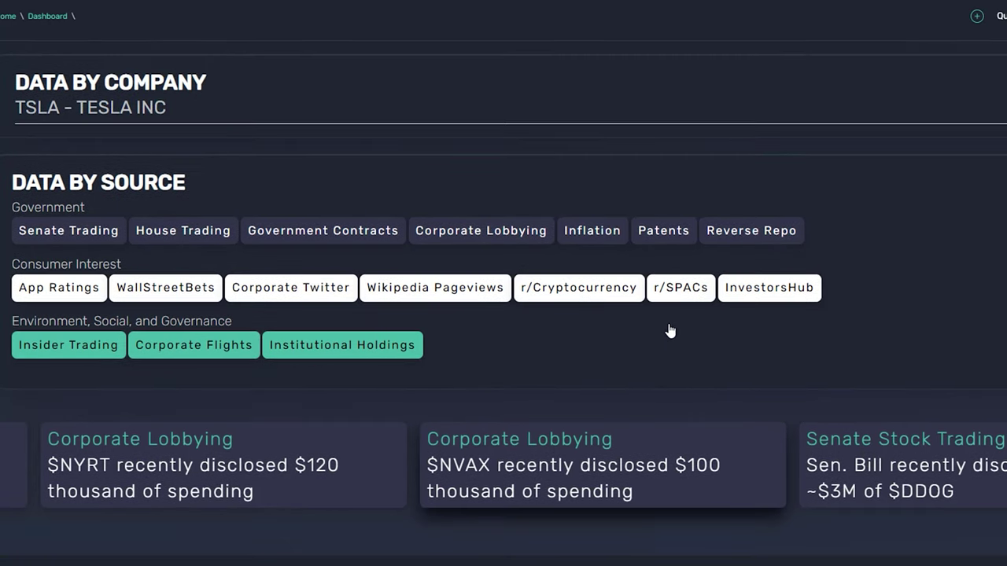